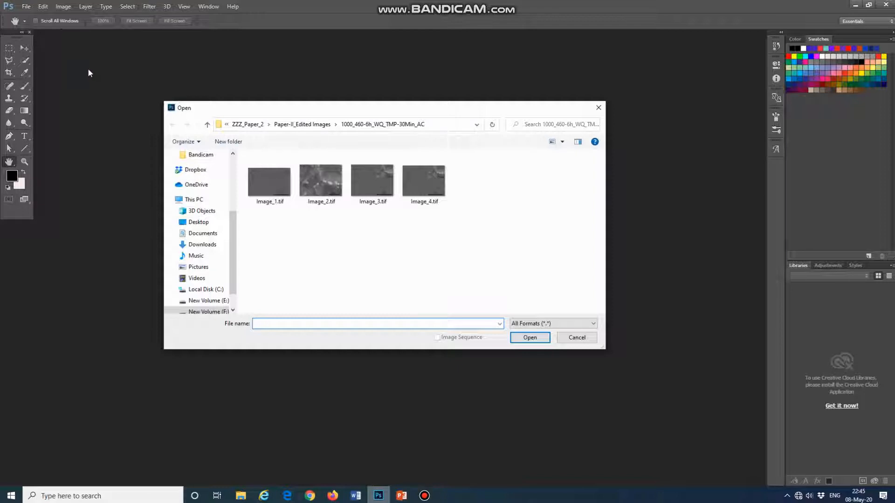
# - Browse to the Experimental Files-Modified 9Cr-1Mo files folder on New Volume (F:)
pyautogui.scroll(5, 200, 219)
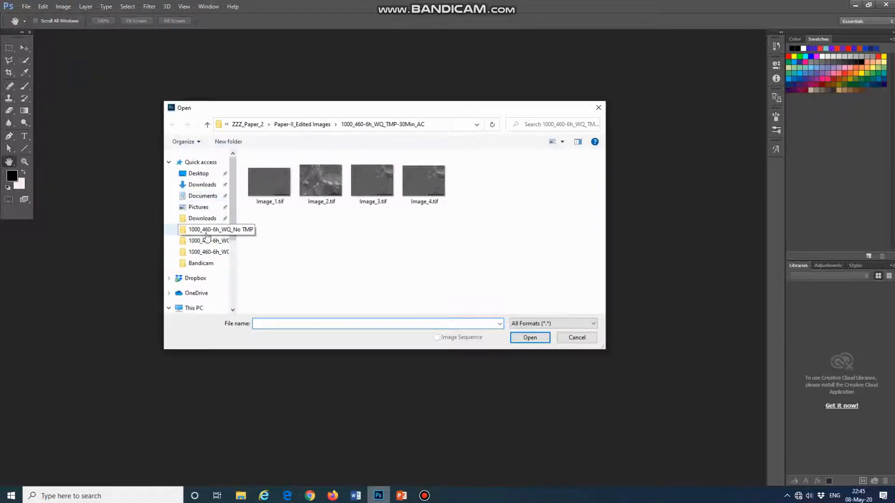
pyautogui.scroll(-3, 206, 238)
pyautogui.click(194, 233)
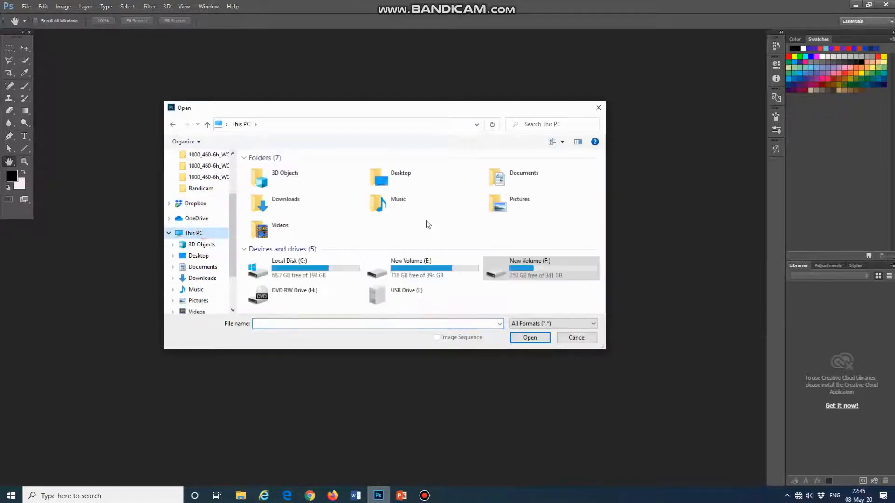
pyautogui.doubleClick(539, 275)
pyautogui.scroll(2, 383, 227)
pyautogui.doubleClick(357, 217)
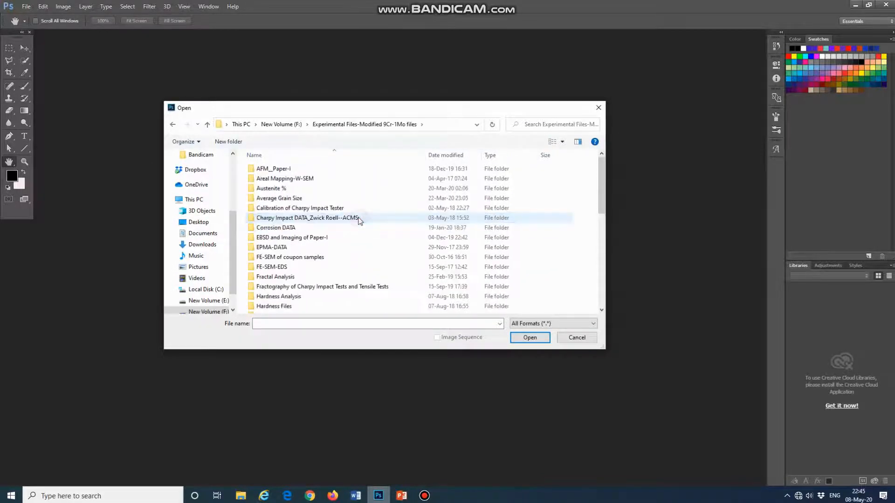
# - Open 6_057.tif from New Heat Treatment_FESEM_2018 > Imaging > 1000_460-6hrs_WQ_TMP760-60Min_AC
pyautogui.scroll(-4, 364, 225)
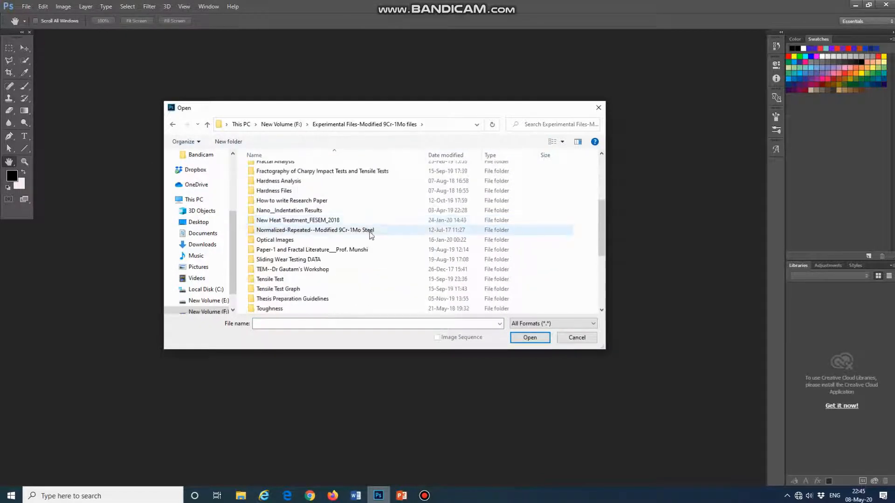
pyautogui.doubleClick(349, 221)
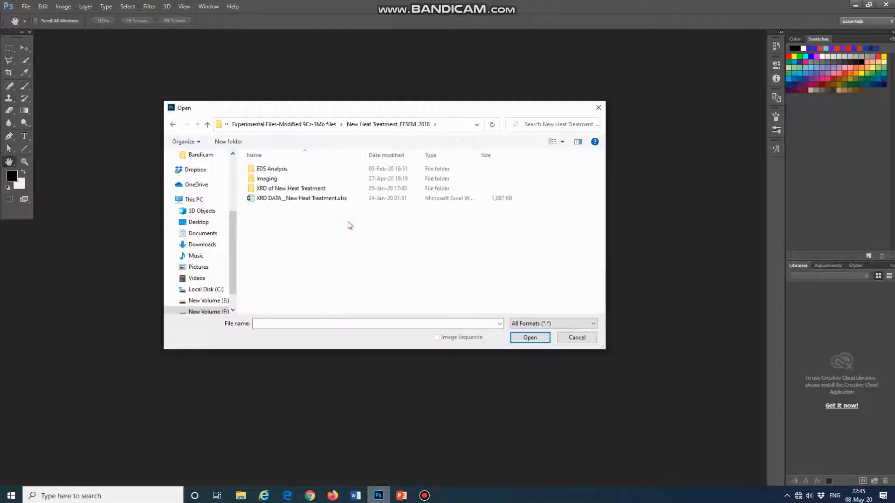
pyautogui.doubleClick(313, 178)
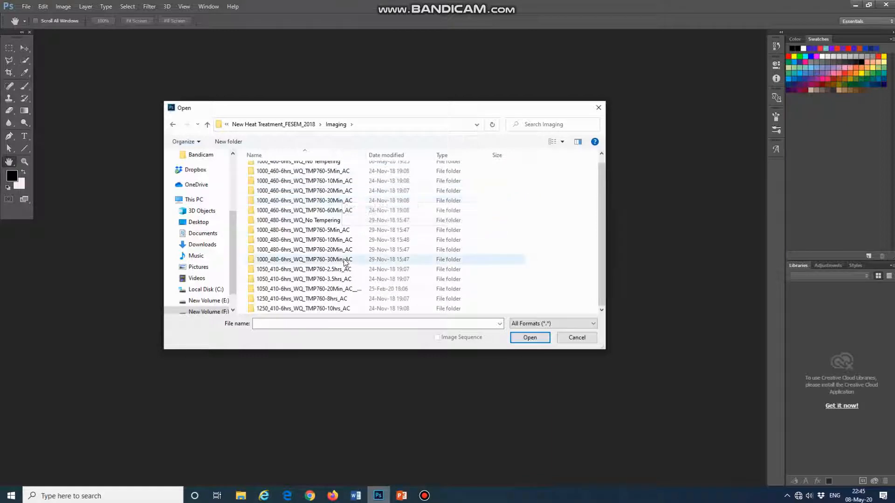
pyautogui.doubleClick(349, 210)
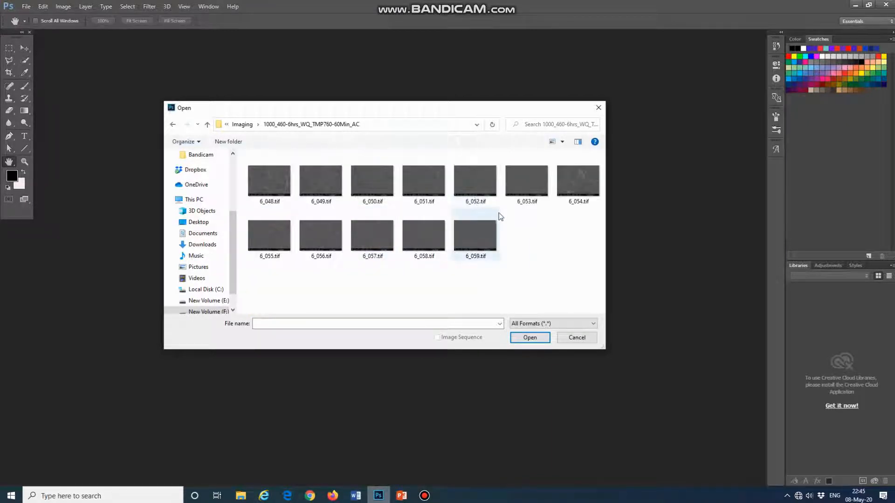
pyautogui.click(384, 247)
pyautogui.click(527, 336)
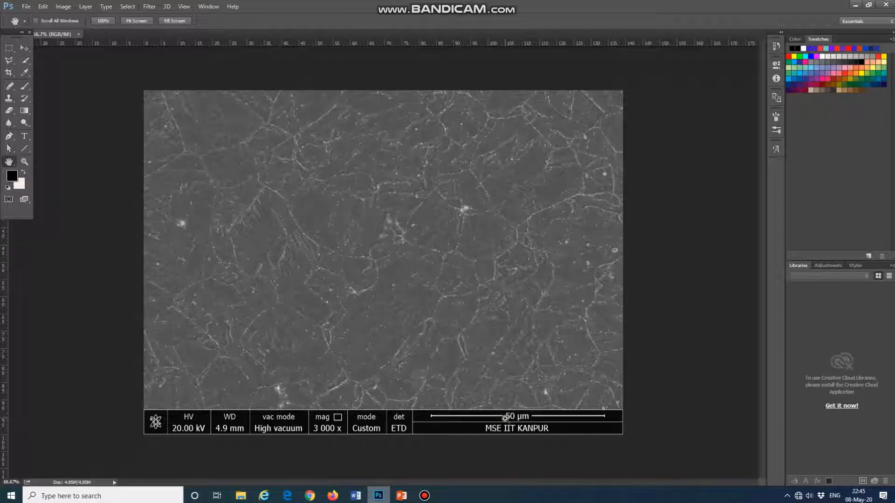
# - Draw a horizontal line about 552 px long with the Line tool, matching the length of the 50 µm scale bar
pyautogui.hotkey('ctrl', '+')
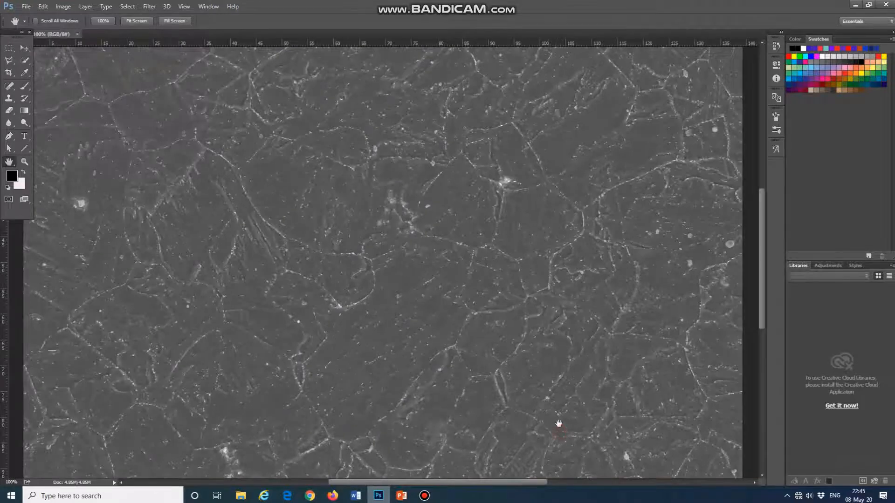
pyautogui.moveTo(559, 423); pyautogui.dragTo(461, 301)
pyautogui.hotkey('ctrl', '+')
pyautogui.hotkey('ctrl', '+')
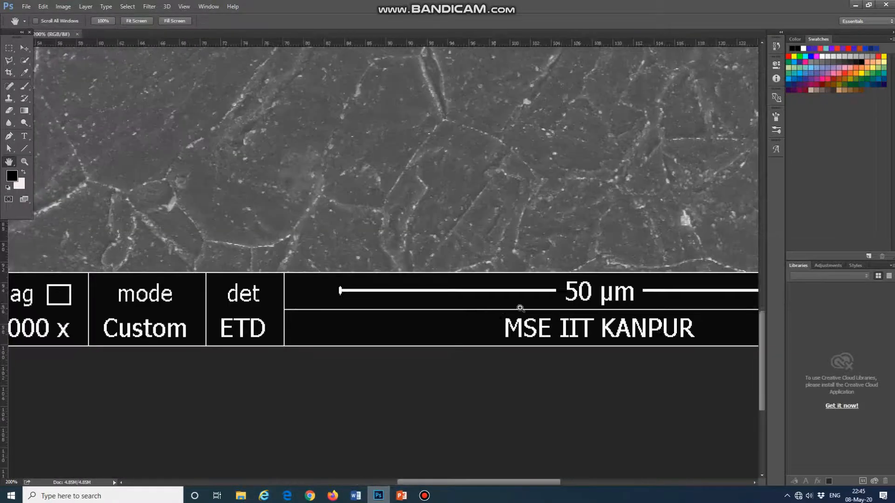
pyautogui.moveTo(506, 313); pyautogui.dragTo(305, 312)
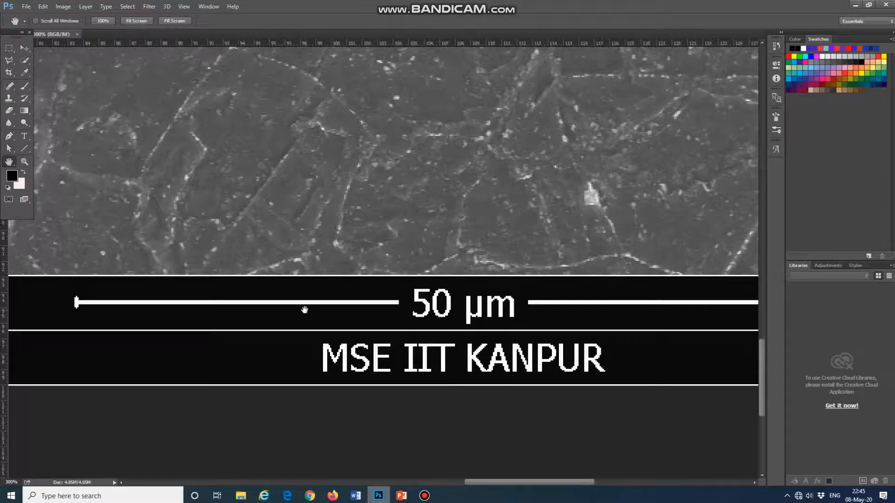
pyautogui.hotkey('ctrl', '-')
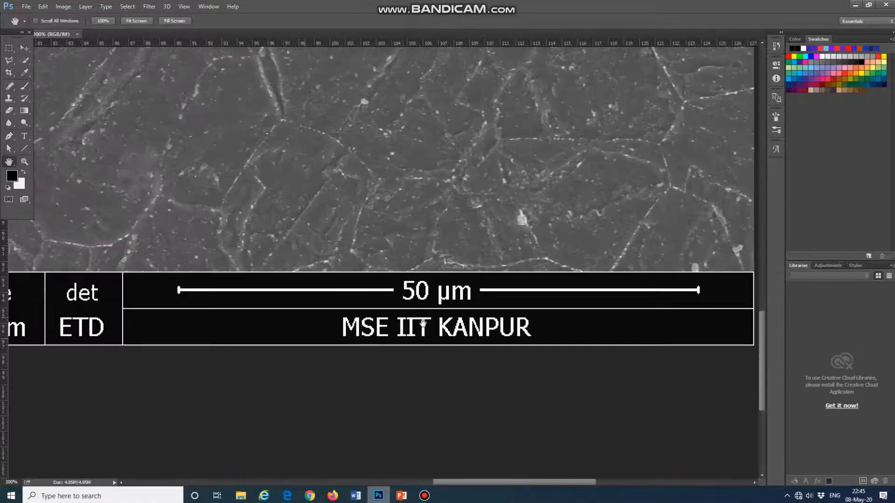
pyautogui.moveTo(410, 321); pyautogui.dragTo(409, 348)
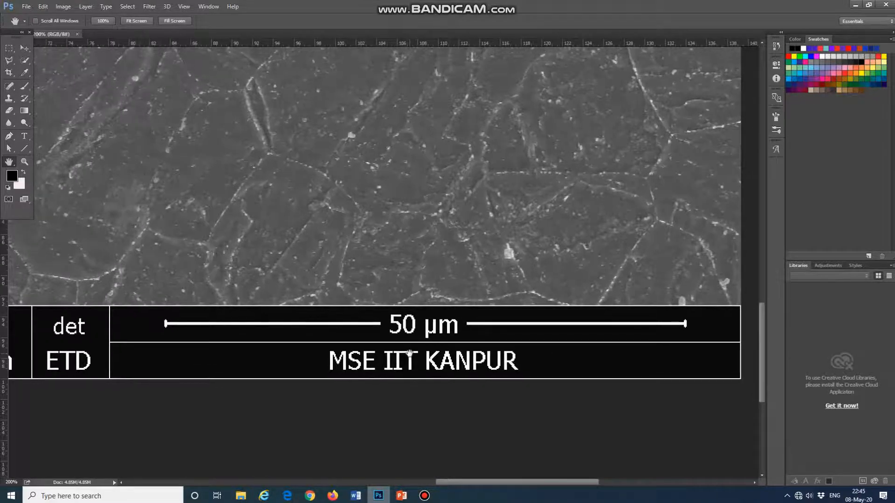
pyautogui.click(24, 148)
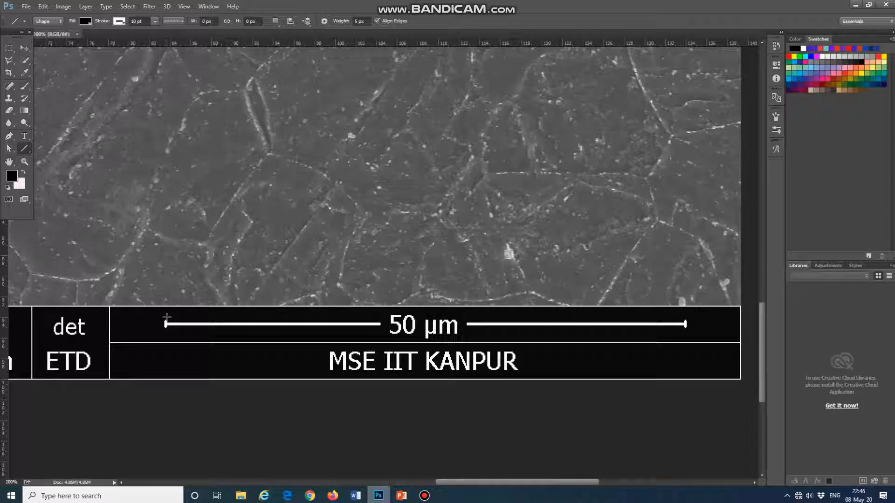
pyautogui.moveTo(166, 318); pyautogui.dragTo(684, 317)
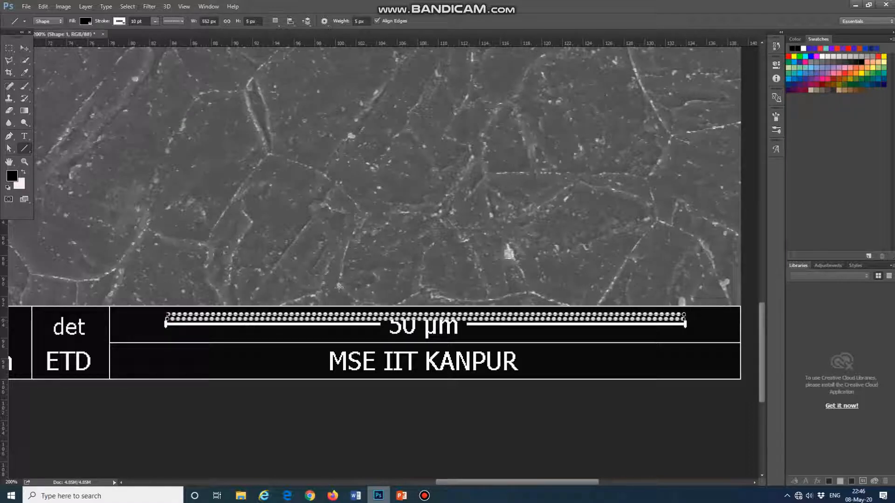
# - Give the line a solid stroke style and set its stroke colour to black
pyautogui.click(182, 22)
pyautogui.click(186, 52)
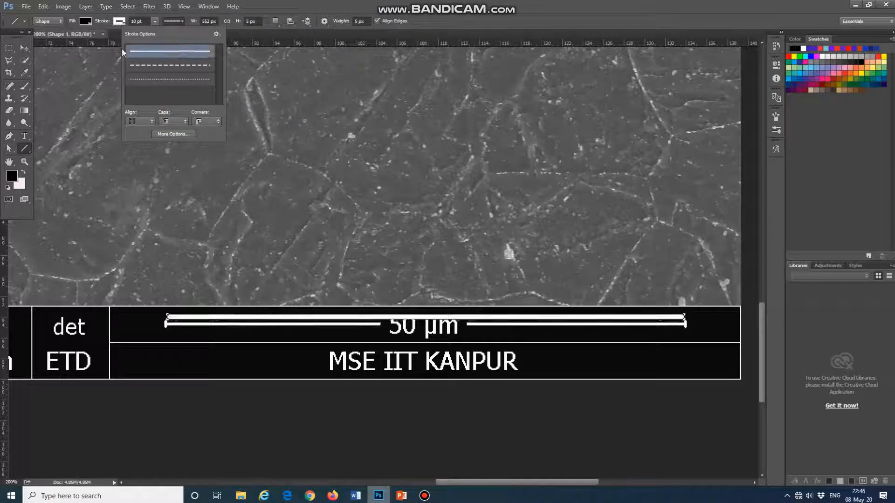
pyautogui.click(120, 22)
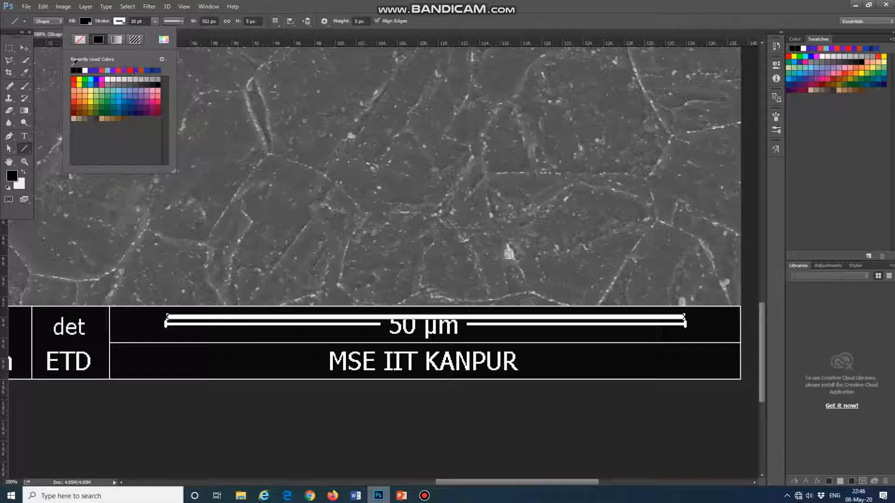
pyautogui.click(73, 71)
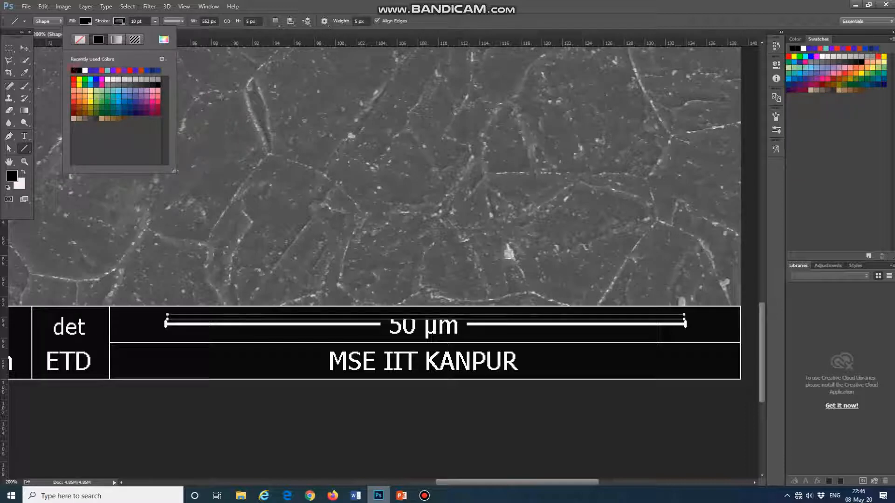
pyautogui.click(469, 36)
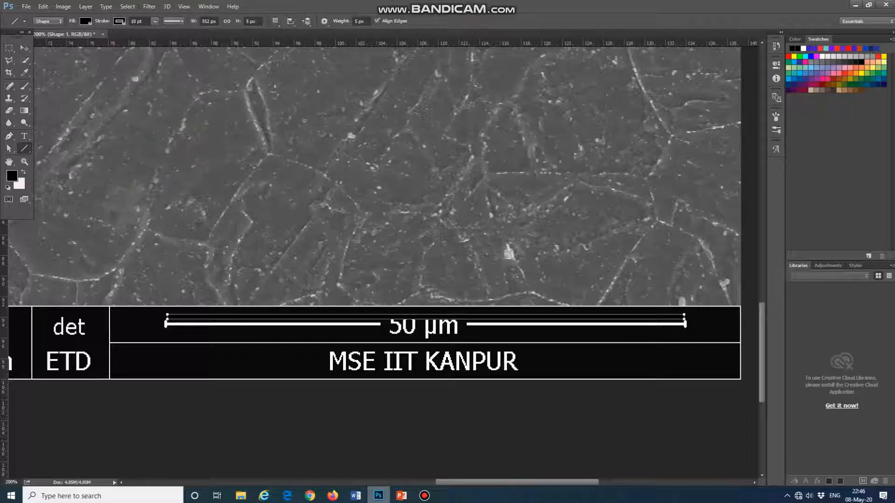
# - Move the black line straight up with Free Transform, onto the micrograph above the information bar
pyautogui.click(24, 49)
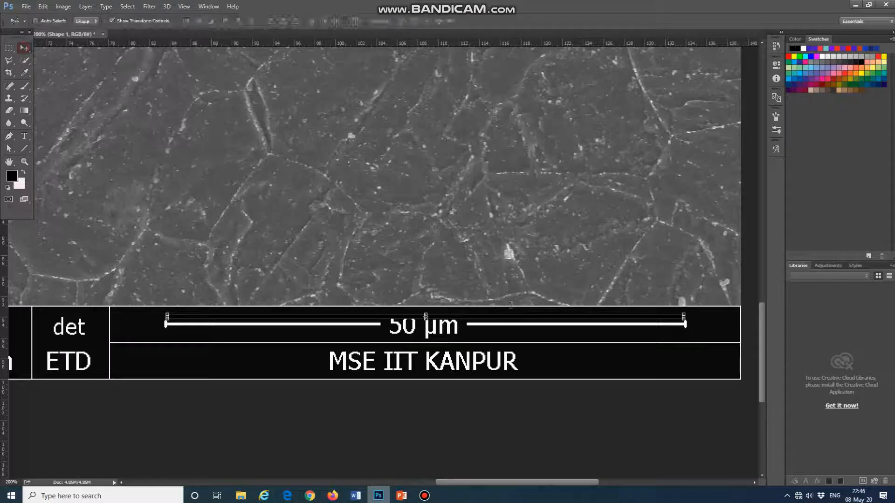
pyautogui.click(47, 8)
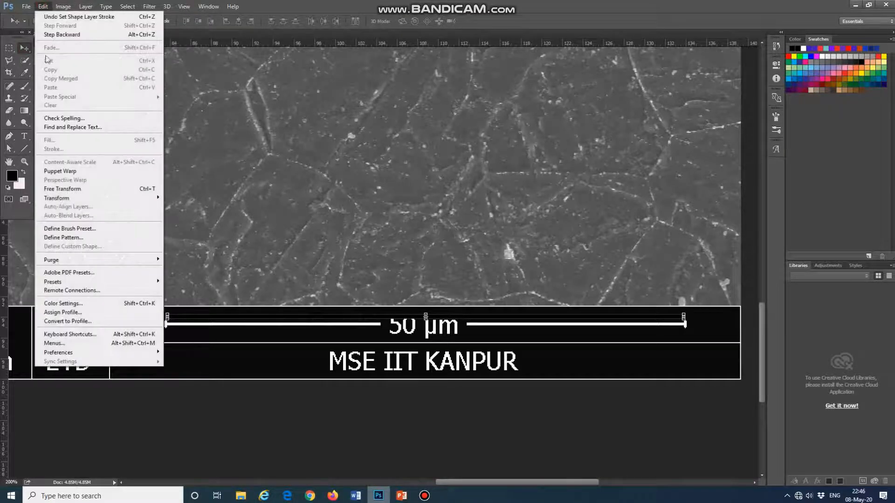
pyautogui.click(80, 189)
pyautogui.moveTo(502, 323); pyautogui.dragTo(505, 316)
pyautogui.hotkey('shift', 'Up')
pyautogui.hotkey('shift', 'Up')
pyautogui.hotkey('shift', 'Up')
pyautogui.hotkey('shift', 'Up')
pyautogui.hotkey('shift', 'Up')
pyautogui.hotkey('shift', 'Up')
pyautogui.hotkey('shift', 'Up')
pyautogui.hotkey('shift', 'Up')
pyautogui.hotkey('shift', 'Up')
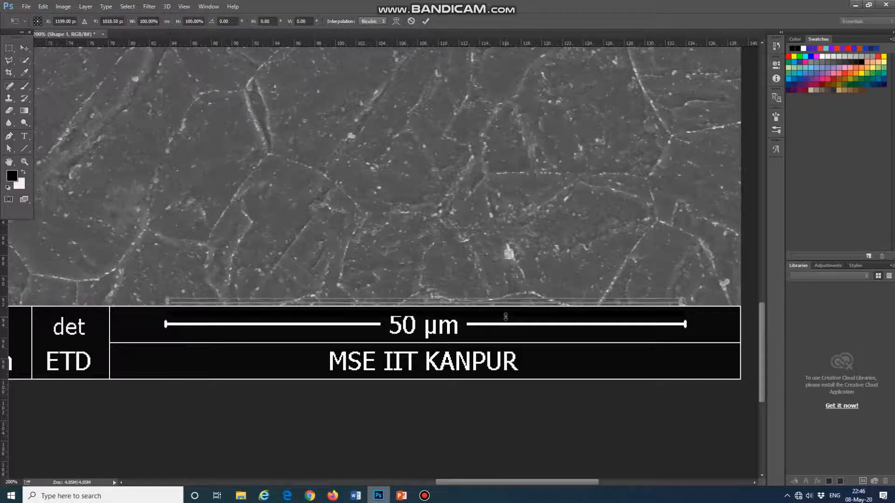
pyautogui.hotkey('shift', 'Up')
pyautogui.hotkey('shift', 'Up')
pyautogui.hotkey('shift', 'Up')
pyautogui.hotkey('shift', 'Up')
pyautogui.hotkey('shift', 'Up')
pyautogui.hotkey('shift', 'Up')
pyautogui.hotkey('shift', 'Up')
pyautogui.hotkey('shift', 'Up')
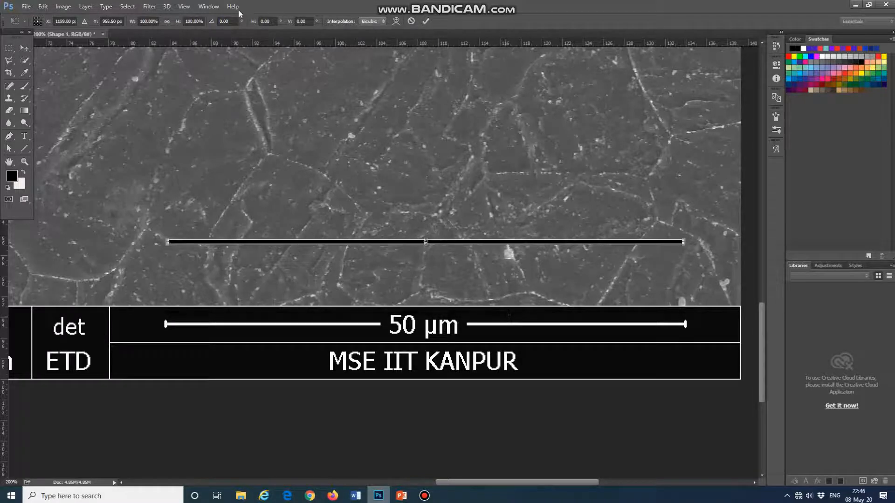
# - Scale the line's height to 300% and apply the transformation
pyautogui.click(185, 7)
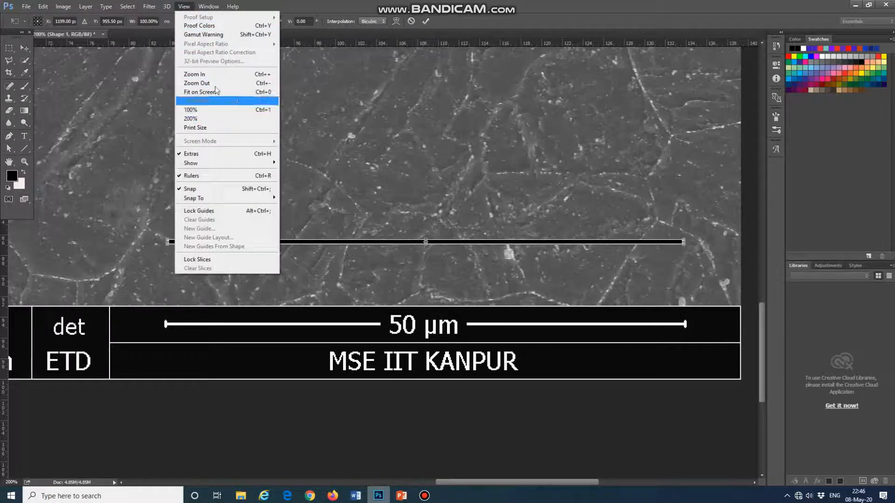
pyautogui.click(243, 92)
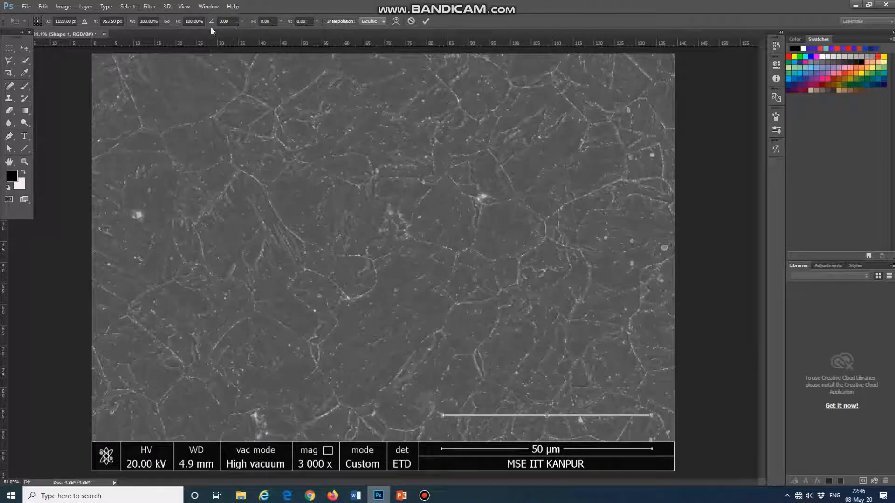
pyautogui.click(186, 22)
pyautogui.write('200')
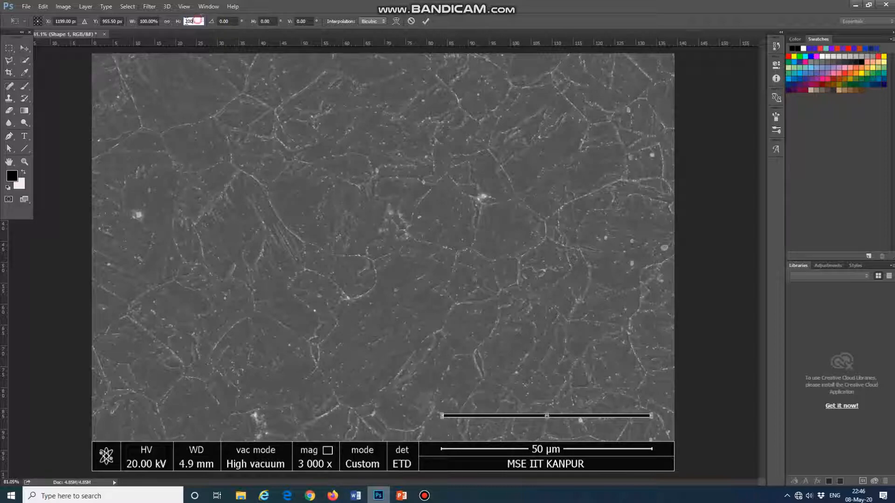
pyautogui.write('300')
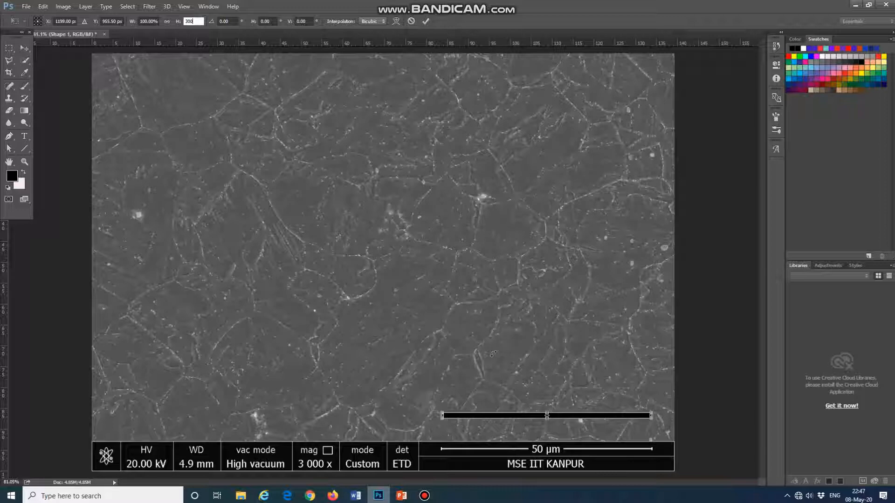
pyautogui.click(24, 48)
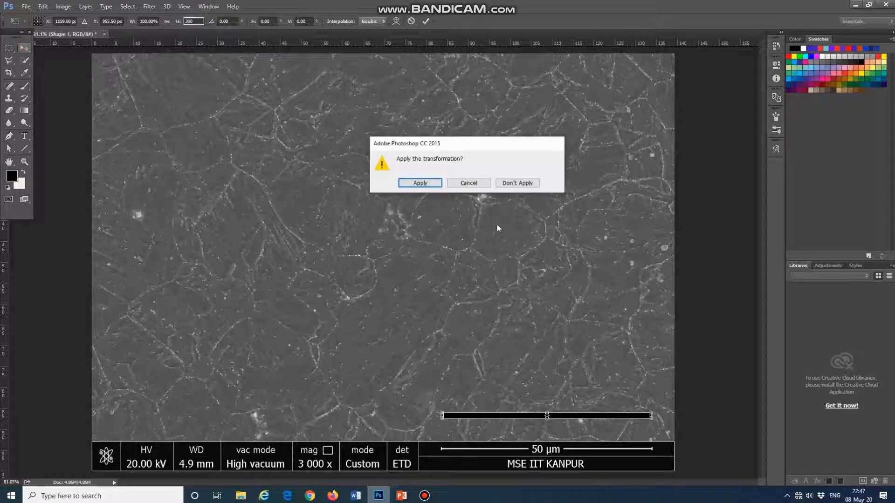
pyautogui.click(404, 182)
# - Nudge the thickened line down to sit just above the information bar
pyautogui.press('Down')
pyautogui.press('Down')
pyautogui.press('Down')
pyautogui.press('Down')
pyautogui.press('Down')
pyautogui.press('Down')
pyautogui.press('Down')
pyautogui.press('Down')
pyautogui.press('Down')
pyautogui.press('Down')
pyautogui.press('Down')
pyautogui.press('Down')
pyautogui.press('Down')
pyautogui.press('Down')
pyautogui.press('Down')
pyautogui.press('Down')
pyautogui.press('Down')
pyautogui.press('Down')
pyautogui.press('Down')
pyautogui.press('Down')
pyautogui.press('Down')
pyautogui.press('Down')
pyautogui.press('Down')
pyautogui.press('Down')
pyautogui.press('Down')
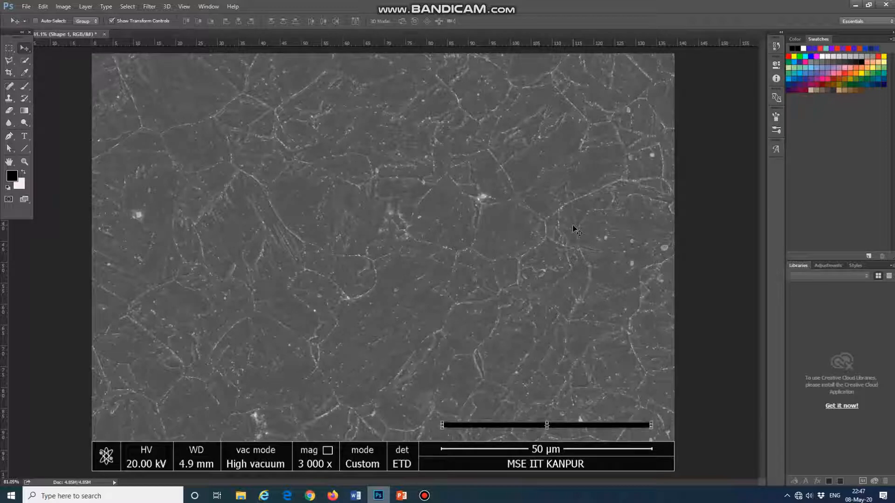
pyautogui.press('Down')
pyautogui.press('Down')
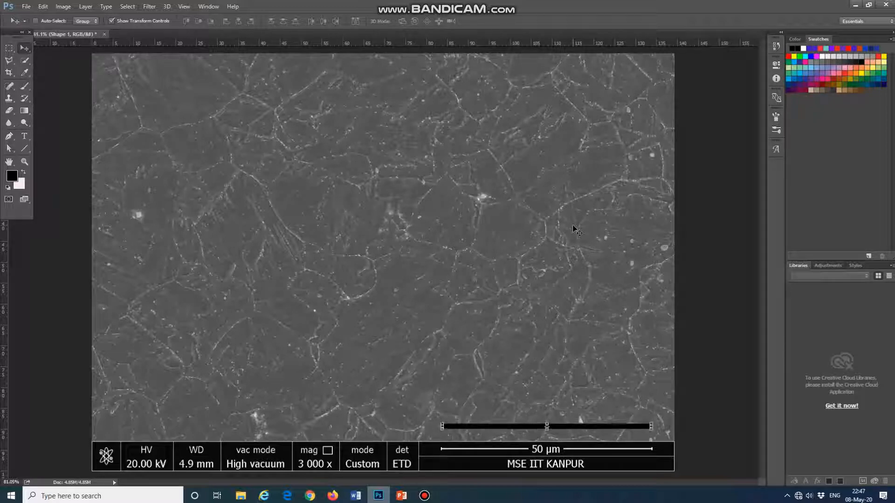
pyautogui.click(775, 45)
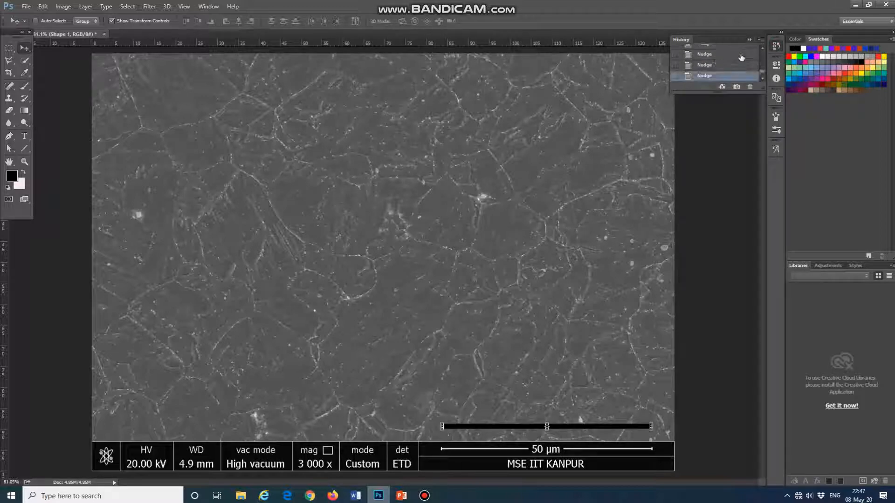
pyautogui.click(775, 46)
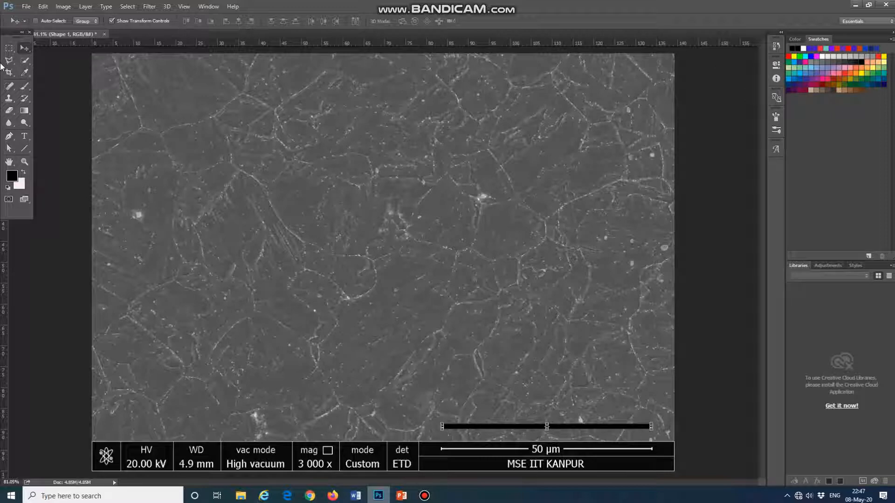
# - Add a black 72 pt text label reading "50 µm" just above the scale bar, inserting the µ from the glyphs
pyautogui.click(25, 137)
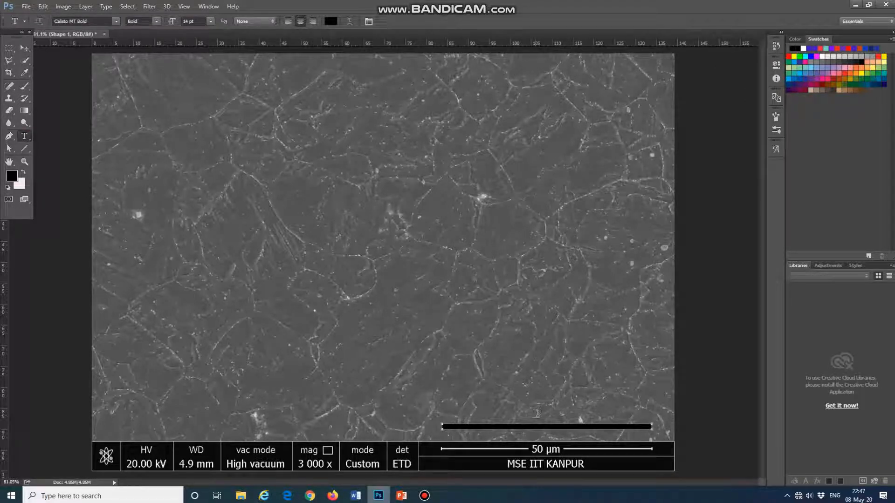
pyautogui.click(541, 412)
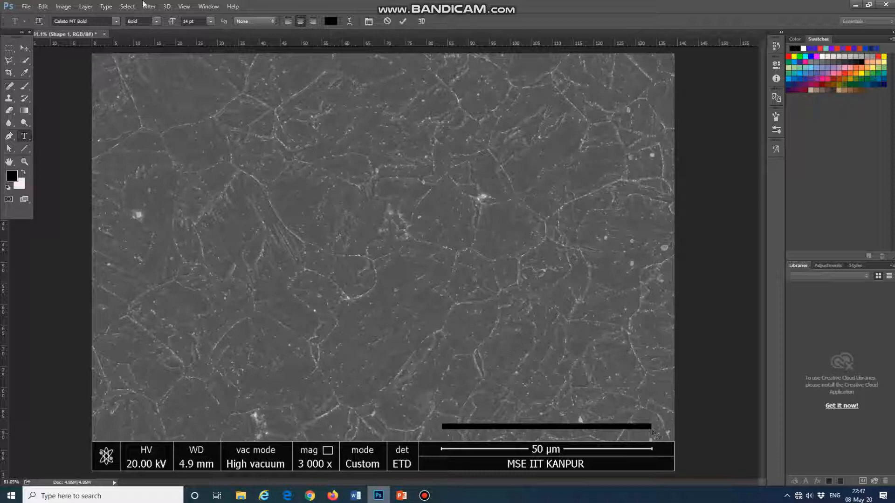
pyautogui.click(211, 21)
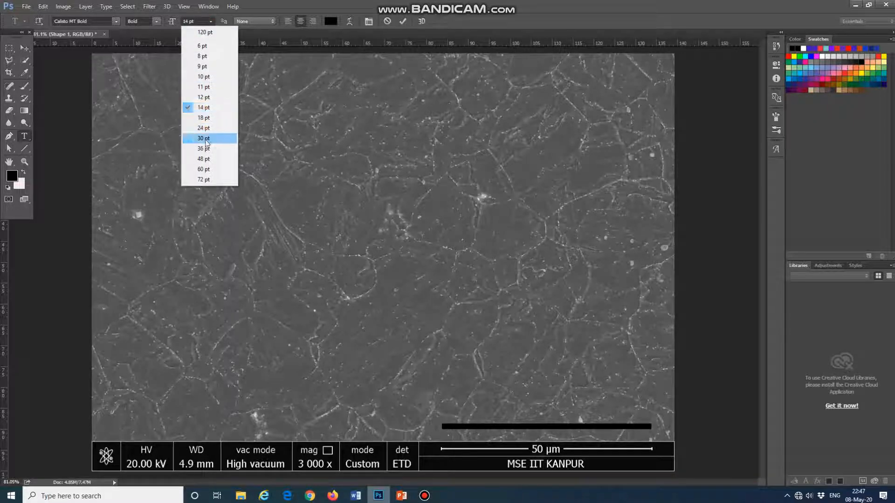
pyautogui.click(207, 179)
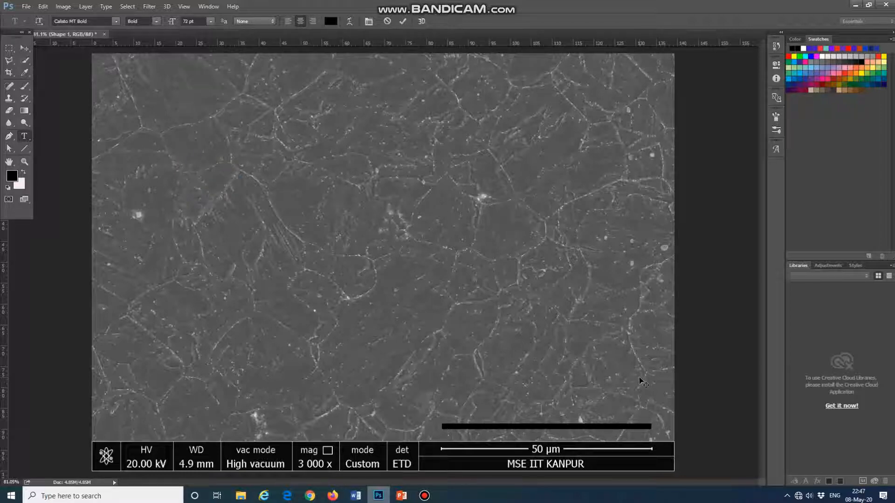
pyautogui.write('50')
pyautogui.click(775, 150)
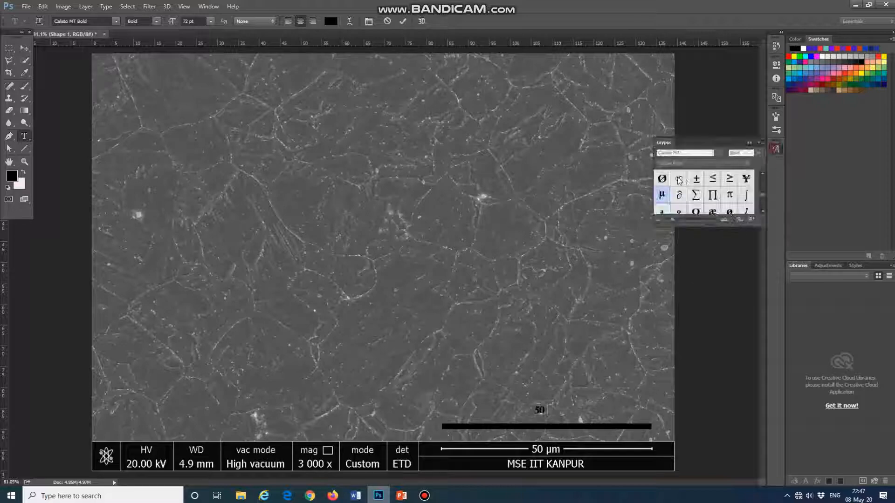
pyautogui.doubleClick(662, 194)
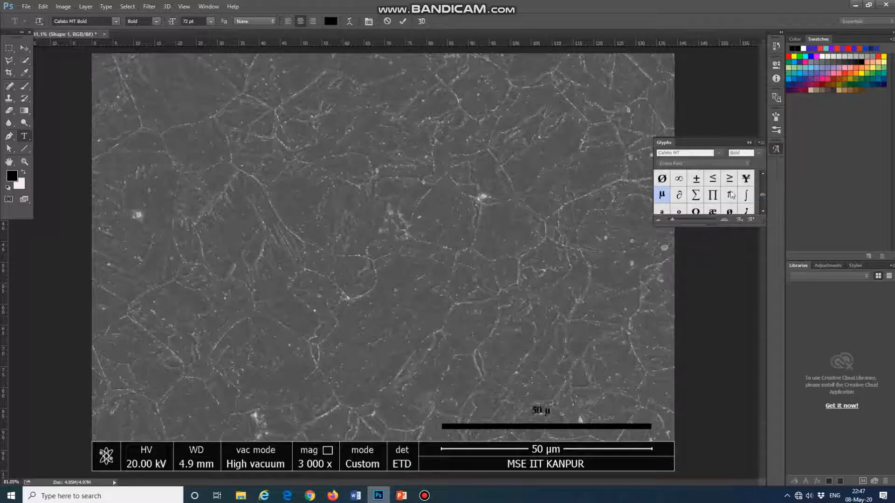
pyautogui.click(776, 148)
pyautogui.write('m')
# - Set the whole "50 µm" label's font size to 100 pt
pyautogui.moveTo(554, 410); pyautogui.dragTo(516, 404)
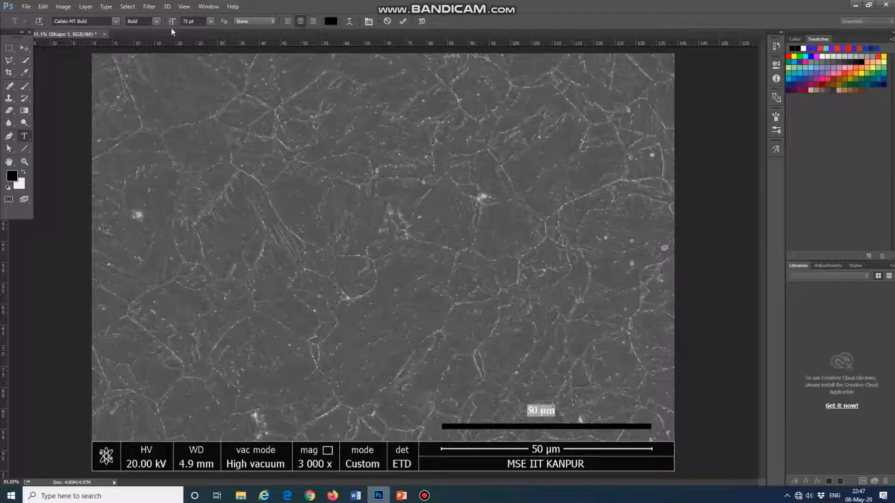
pyautogui.click(190, 20)
pyautogui.write('100')
pyautogui.press('Return')
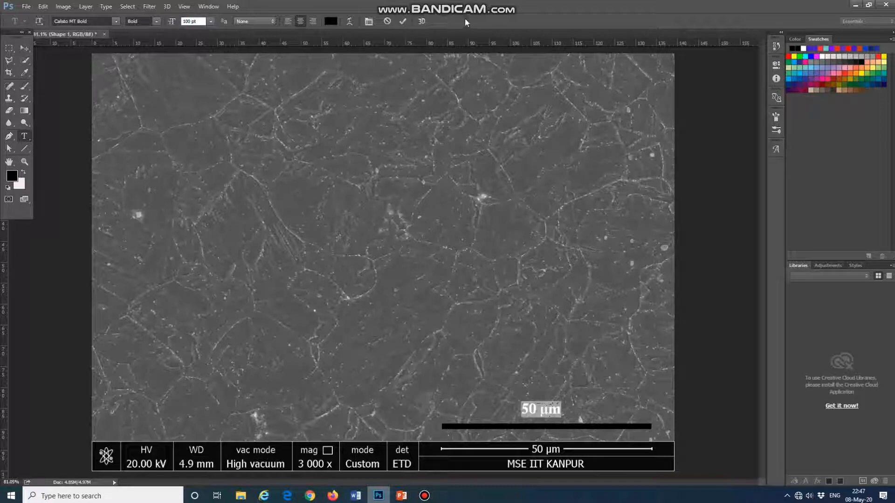
pyautogui.click(551, 406)
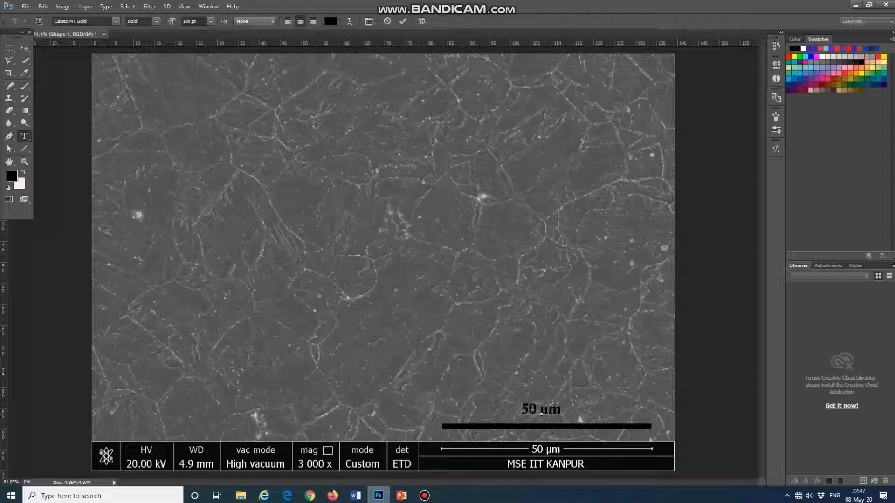
# - Enlarge the whole "50 µm" label to 120 pt
pyautogui.moveTo(527, 408); pyautogui.dragTo(558, 409)
pyautogui.click(538, 410)
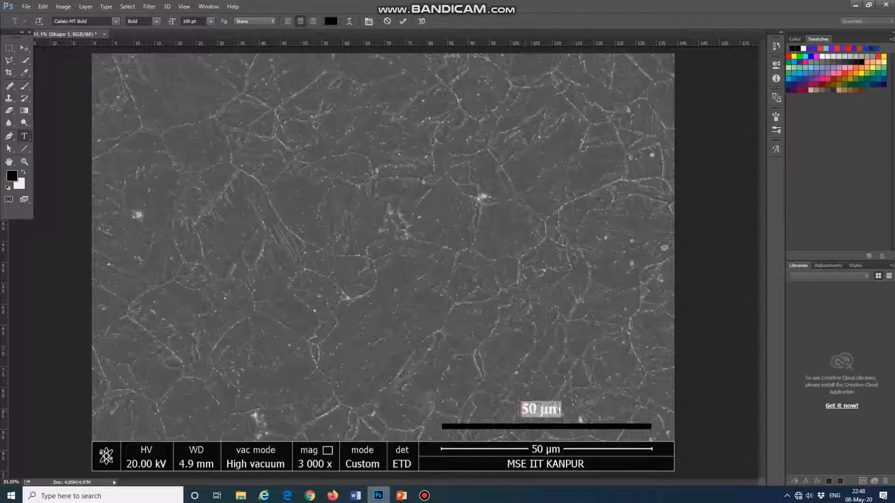
pyautogui.click(559, 409)
pyautogui.moveTo(527, 409); pyautogui.dragTo(563, 406)
pyautogui.hotkey('ctrl', 'a')
pyautogui.click(190, 21)
pyautogui.write('120')
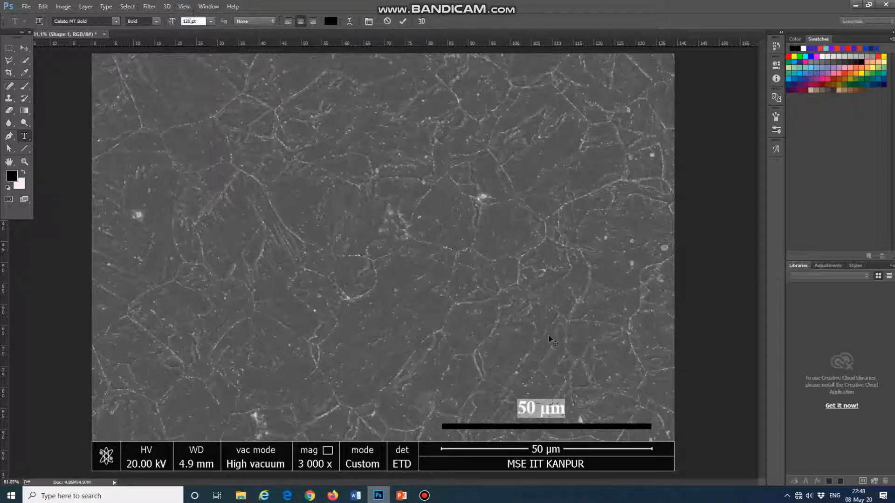
pyautogui.click(546, 401)
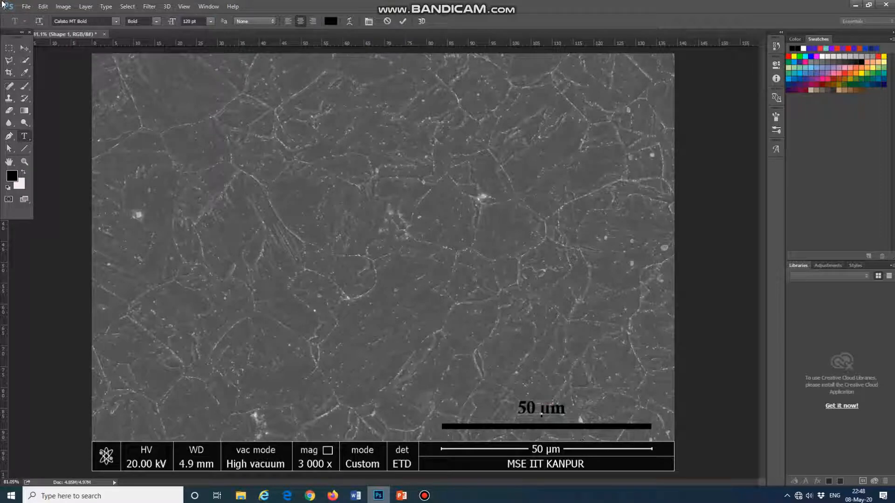
# - Nudge the label slightly right and down, bringing it closer to the scale bar
pyautogui.click(24, 49)
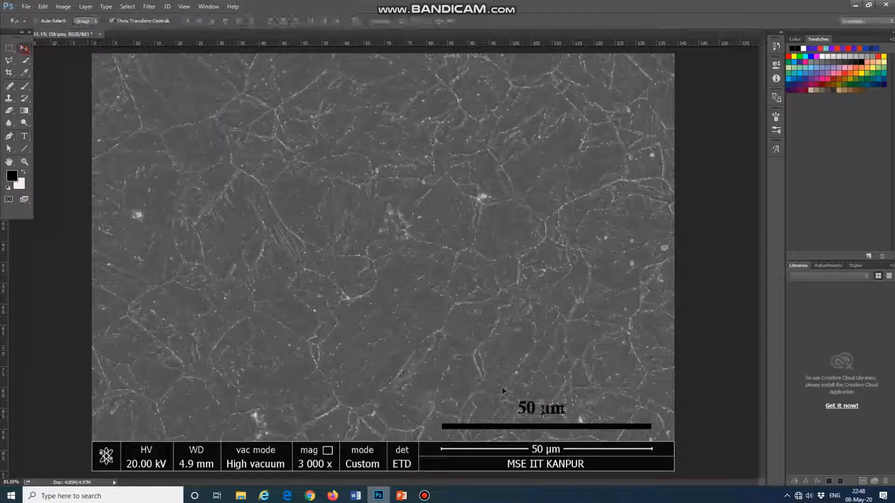
pyautogui.press('Right')
pyautogui.press('Right')
pyautogui.press('Right')
pyautogui.press('Right')
pyautogui.press('Right')
pyautogui.press('Down')
pyautogui.press('Down')
pyautogui.press('Down')
pyautogui.press('Down')
pyautogui.press('Down')
pyautogui.press('Down')
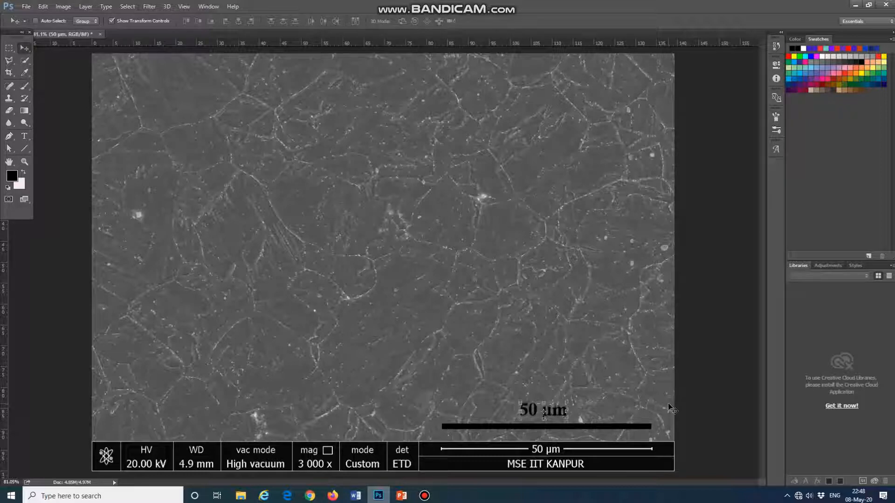
pyautogui.press('Down')
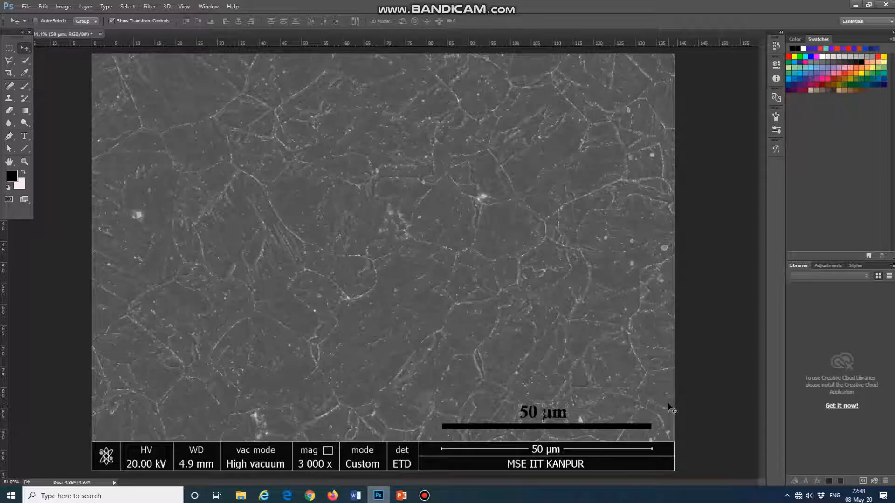
pyautogui.click(10, 163)
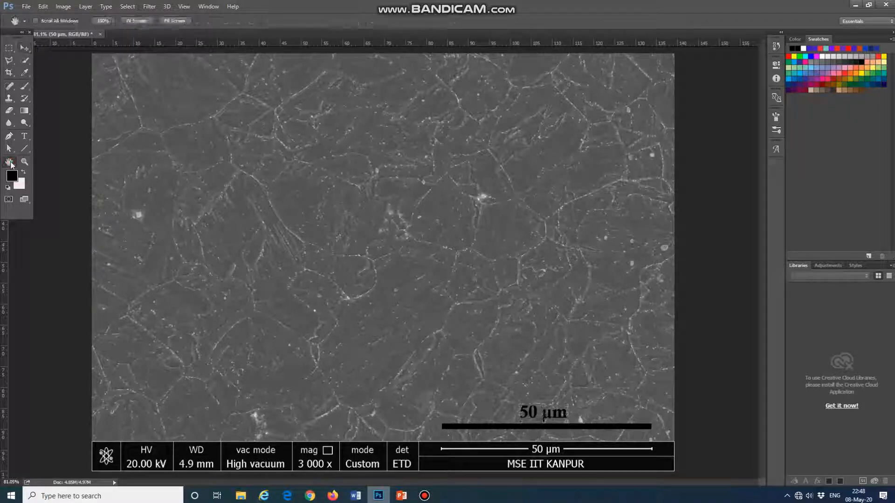
# - Nudge the label up slightly to widen the gap above the scale bar
pyautogui.click(25, 47)
pyautogui.press('Up')
pyautogui.press('Up')
pyautogui.press('Up')
pyautogui.press('Up')
pyautogui.press('Up')
pyautogui.press('Up')
pyautogui.press('Up')
pyautogui.press('Up')
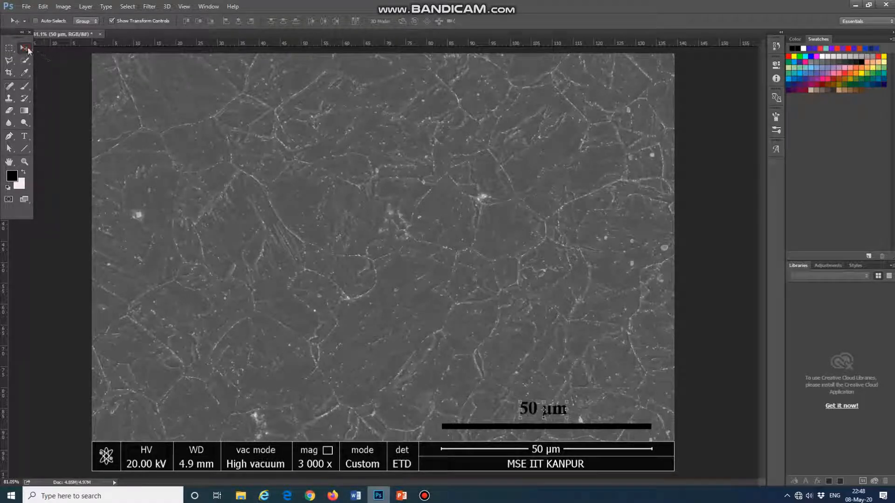
pyautogui.click(9, 162)
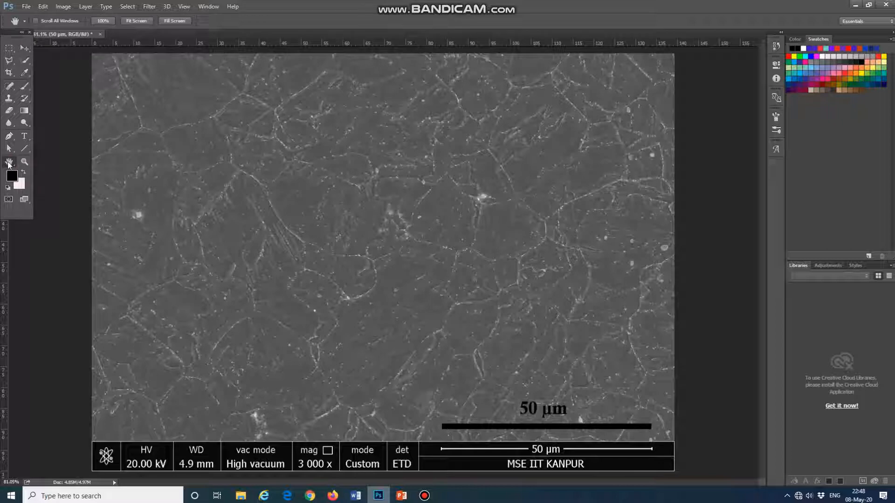
# - Crop the information bar off the bottom of the micrograph, keeping the new scale bar and label
pyautogui.click(9, 72)
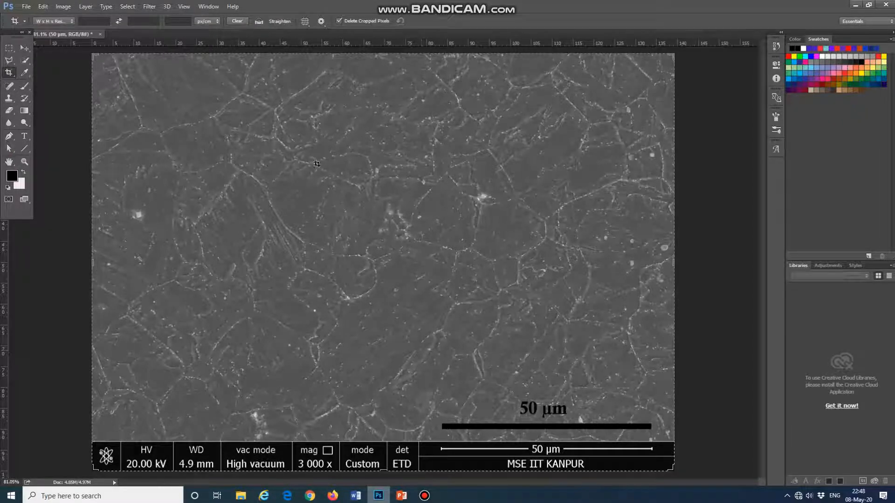
pyautogui.moveTo(381, 471)
pyautogui.mouseDown()
pyautogui.moveTo(382, 448)
pyautogui.moveTo(383, 457)
pyautogui.mouseUp()
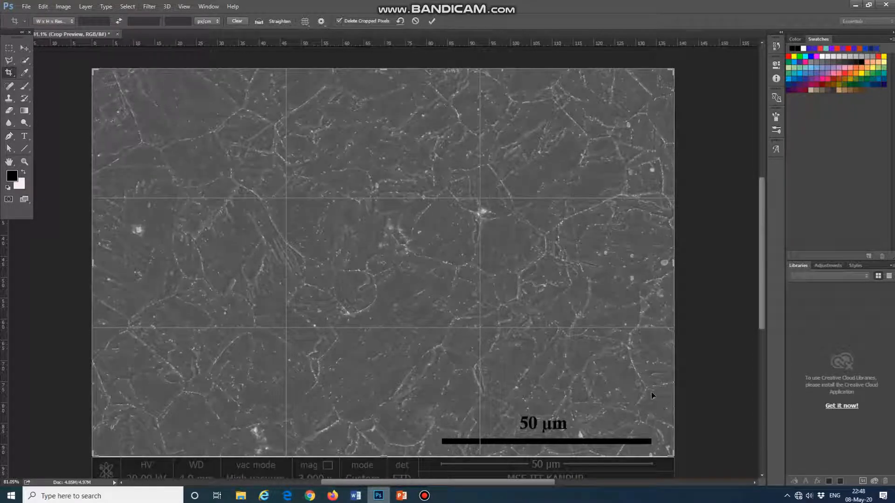
pyautogui.press('Return')
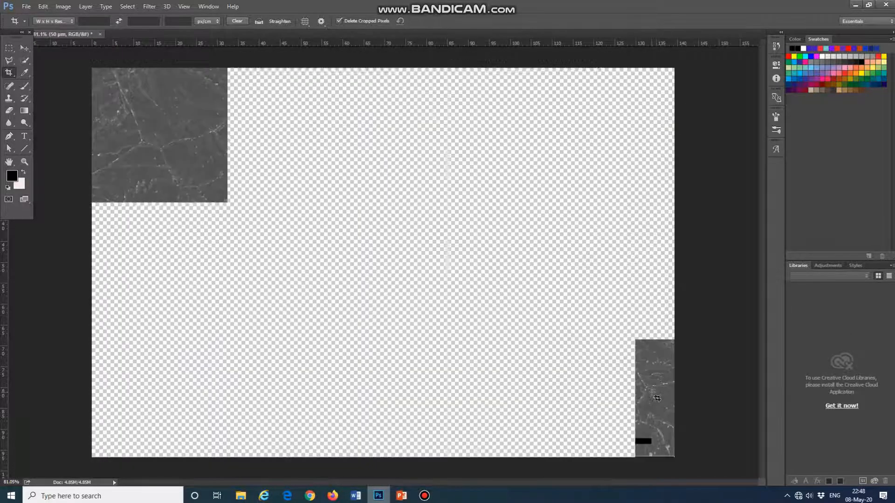
# - Start saving the image under a new name in Paper-II_Edited Images, subfolder 1000_460-6h_WQ_TMP-60Min_AC
pyautogui.click(27, 7)
pyautogui.moveTo(93, 61)
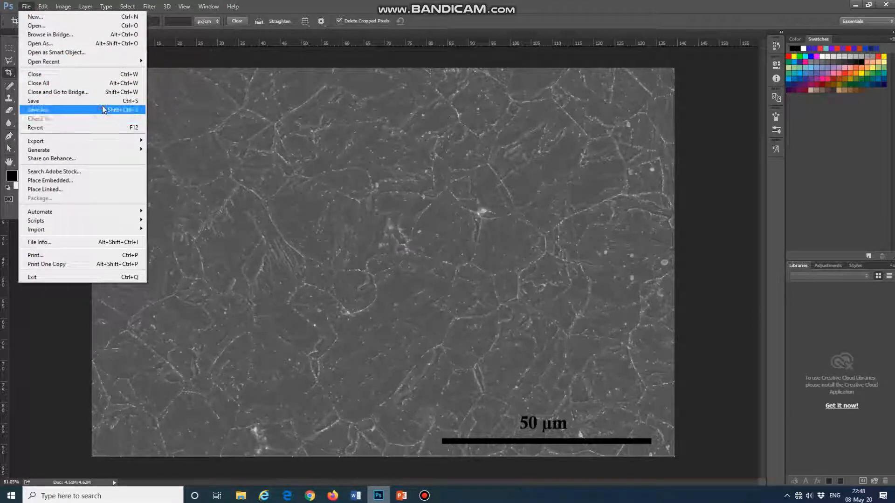
pyautogui.click(102, 106)
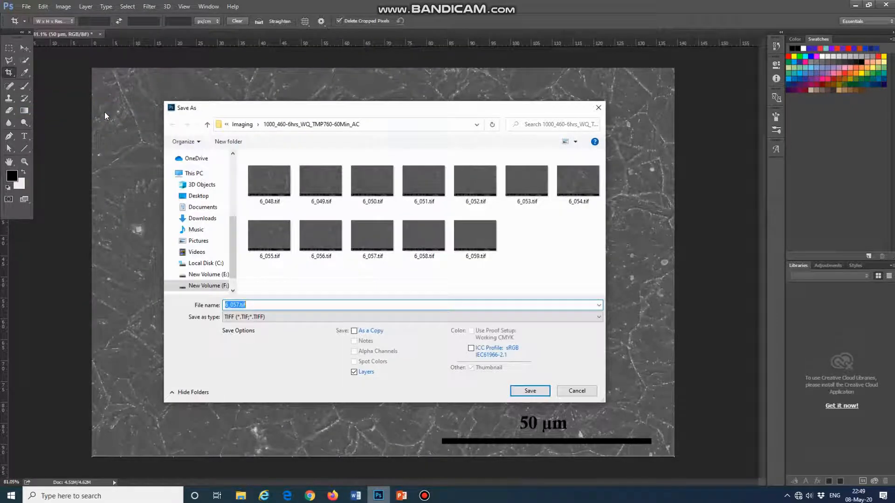
pyautogui.click(186, 191)
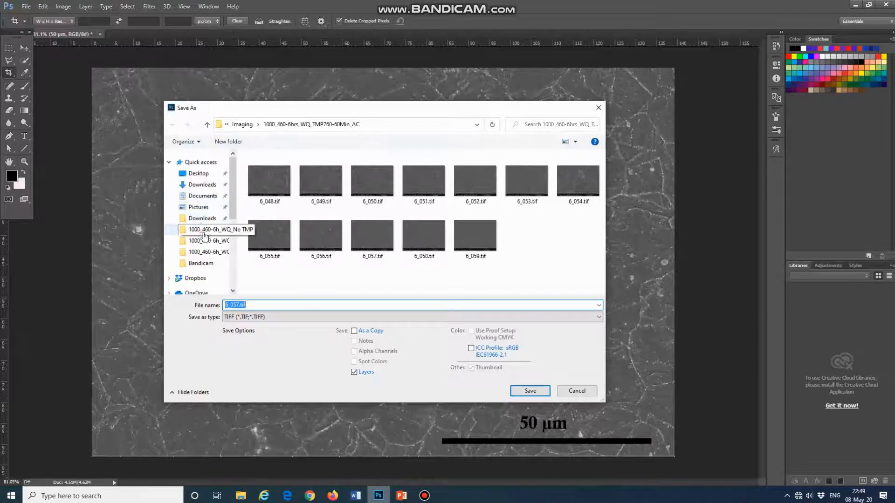
pyautogui.click(323, 126)
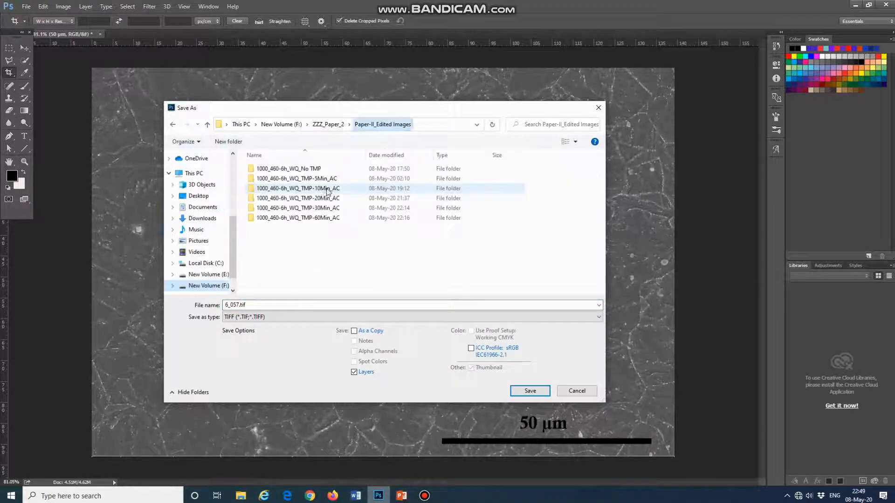
pyautogui.doubleClick(319, 219)
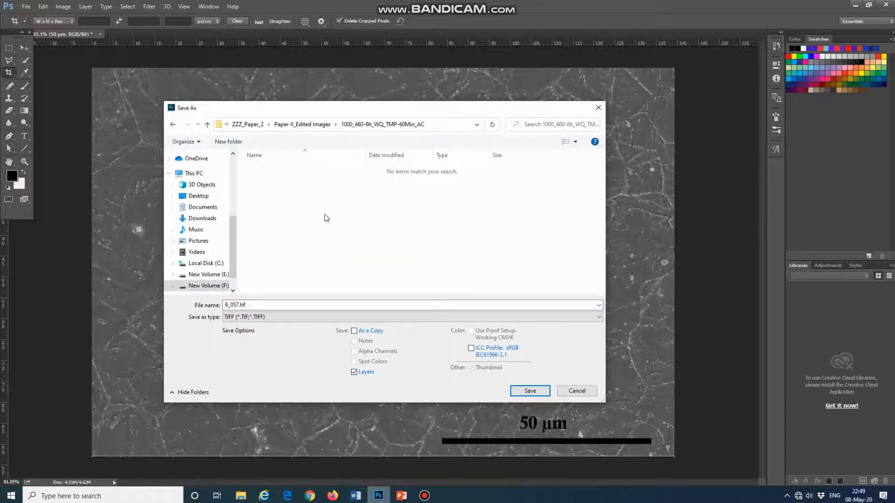
# - Save the image as Image_1 in TIFF format with no image compression and RLE layer compression, and close it
pyautogui.doubleClick(372, 306)
pyautogui.press('BackSpace')
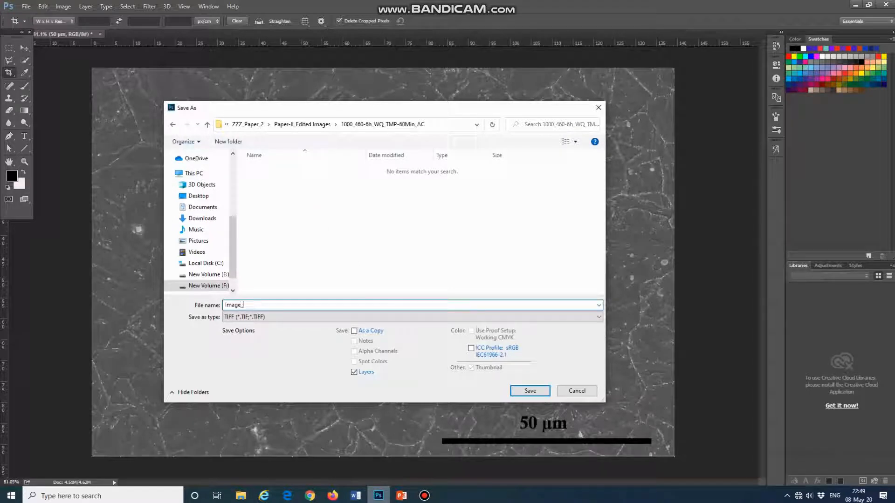
pyautogui.click(525, 390)
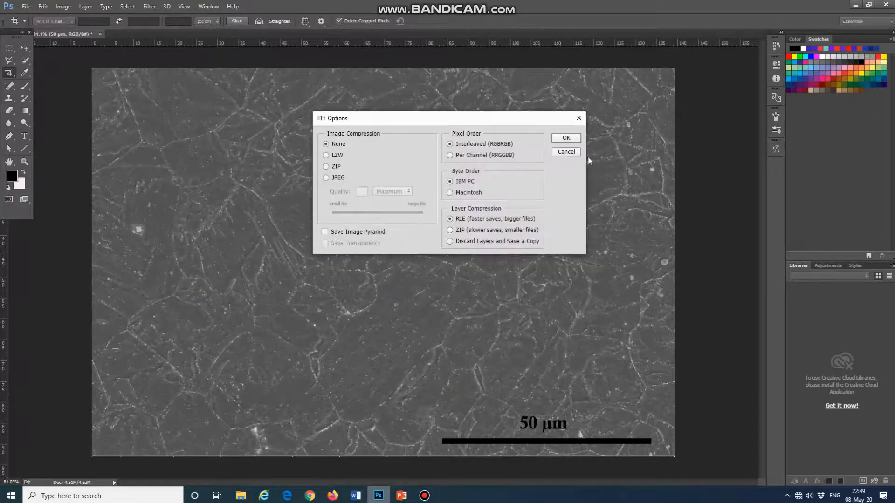
pyautogui.click(566, 138)
pyautogui.click(418, 182)
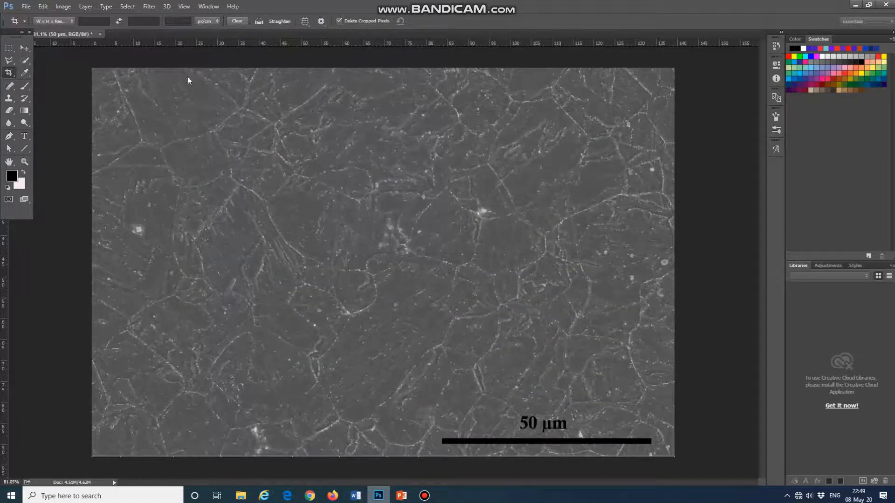
pyautogui.click(103, 34)
# - Start opening another image and browse to the ZZZ_Paper_2 folder on New Volume (F:)
pyautogui.click(26, 7)
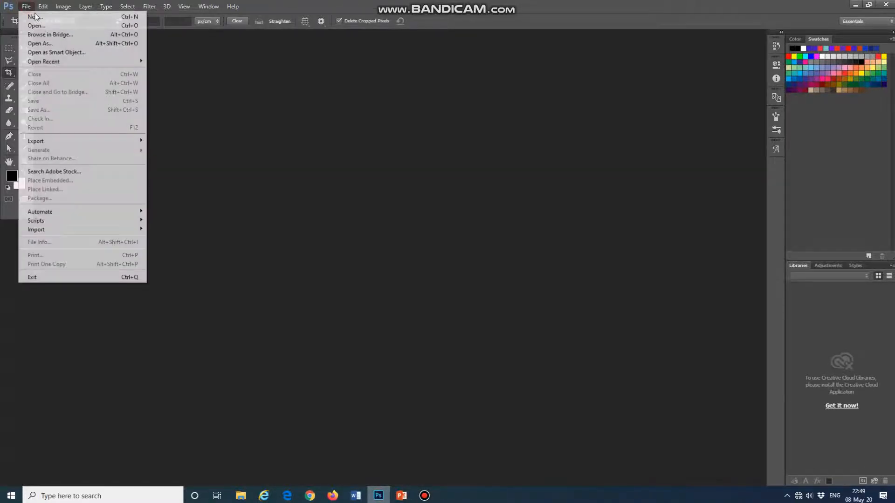
pyautogui.click(68, 27)
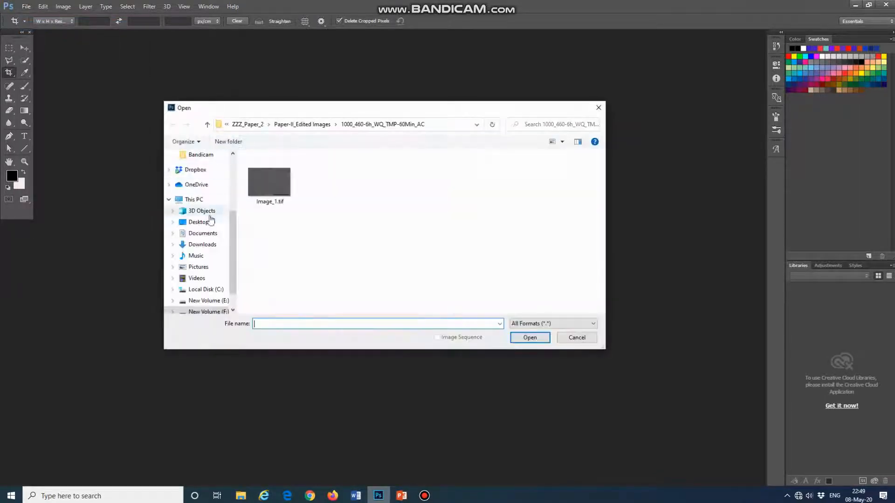
pyautogui.scroll(3, 201, 225)
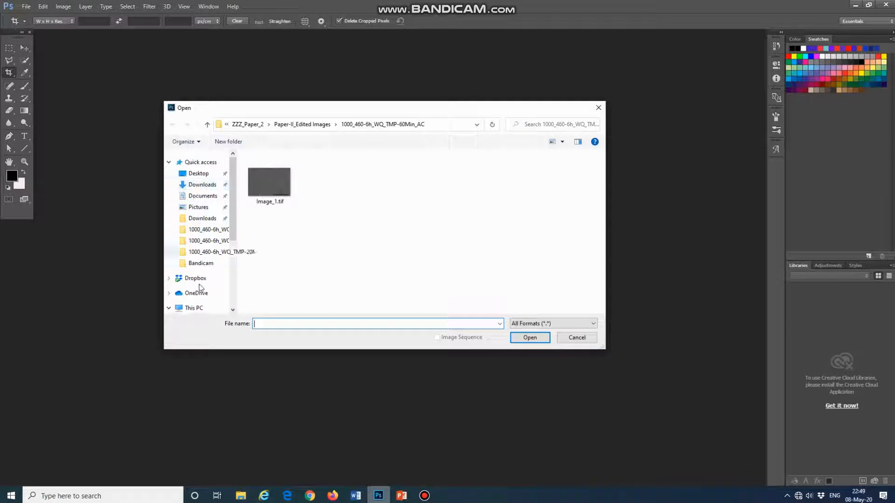
pyautogui.scroll(-2, 195, 279)
pyautogui.click(196, 267)
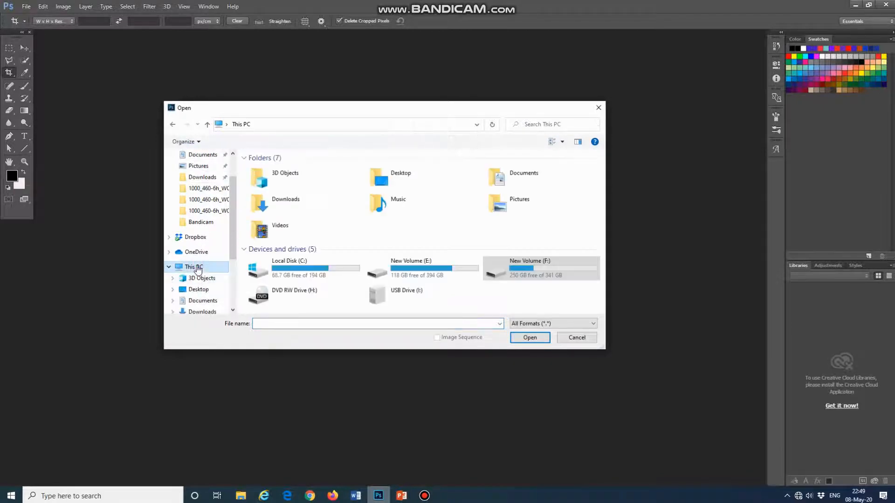
pyautogui.doubleClick(518, 269)
pyautogui.scroll(-3, 466, 251)
pyautogui.doubleClick(307, 307)
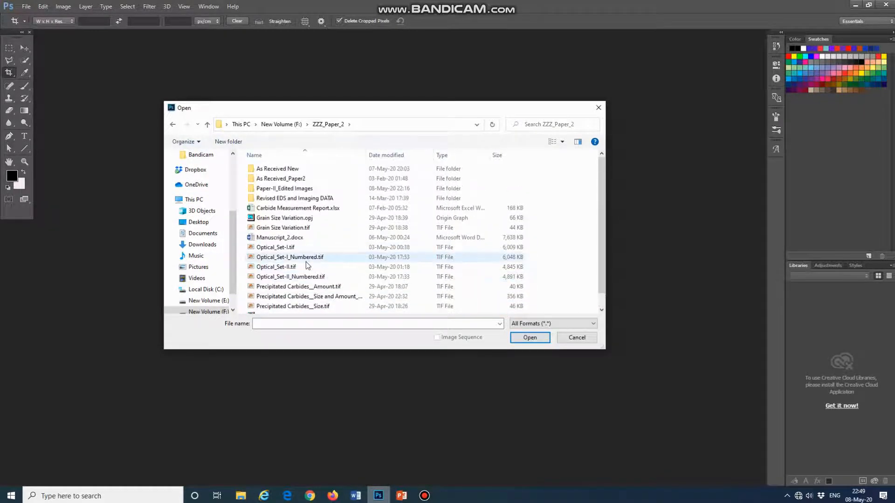
# - Open 020.jpg from Revised EDS and Imaging DATA, Imaging, subfolder 1000_460-6h_TMP-60Min_AC
pyautogui.doubleClick(318, 199)
pyautogui.doubleClick(297, 183)
pyautogui.scroll(-1, 300, 224)
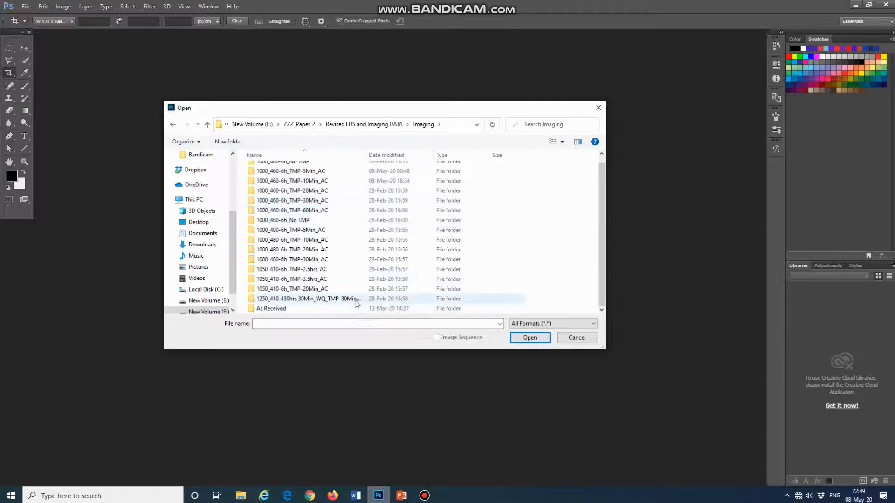
pyautogui.doubleClick(326, 210)
pyautogui.scroll(-4, 326, 210)
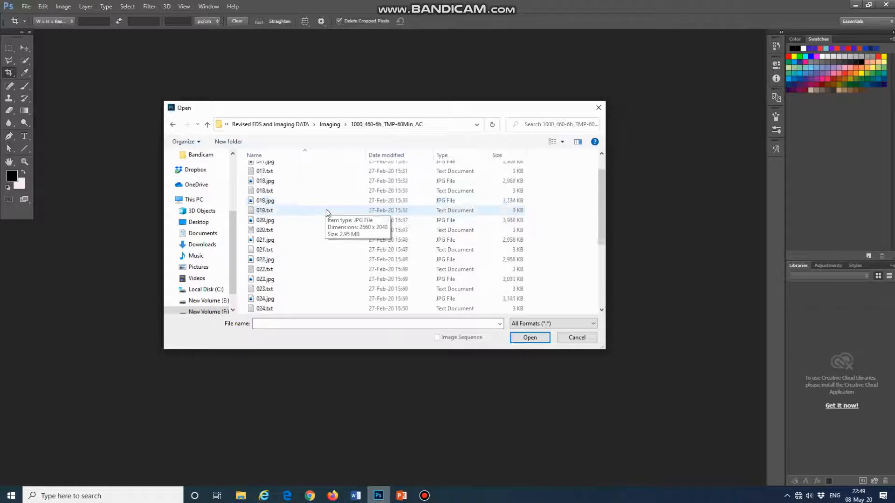
pyautogui.scroll(3, 292, 177)
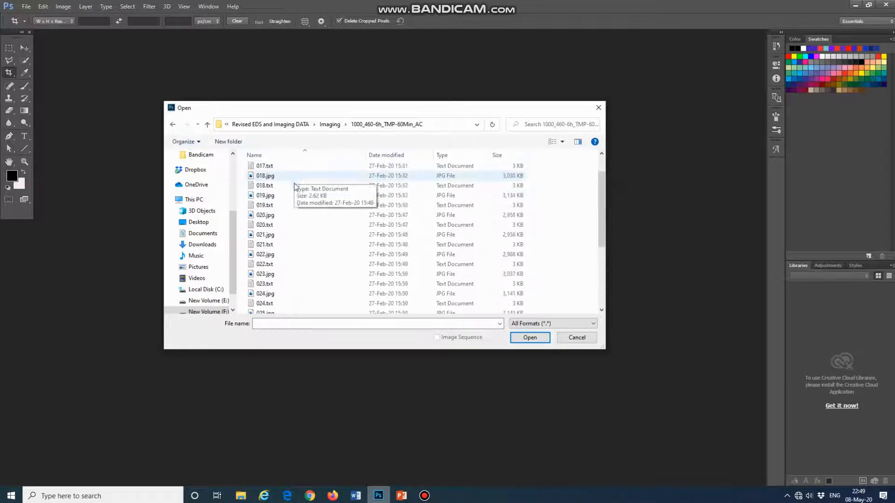
pyautogui.click(288, 215)
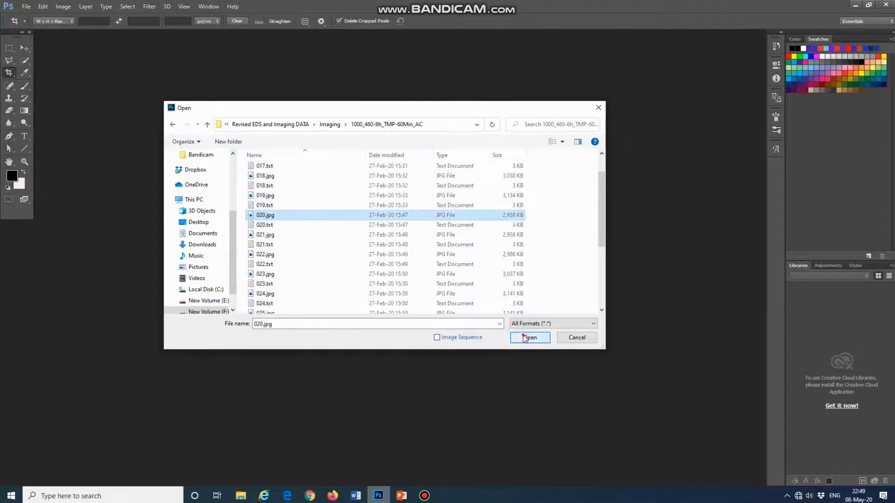
pyautogui.click(522, 334)
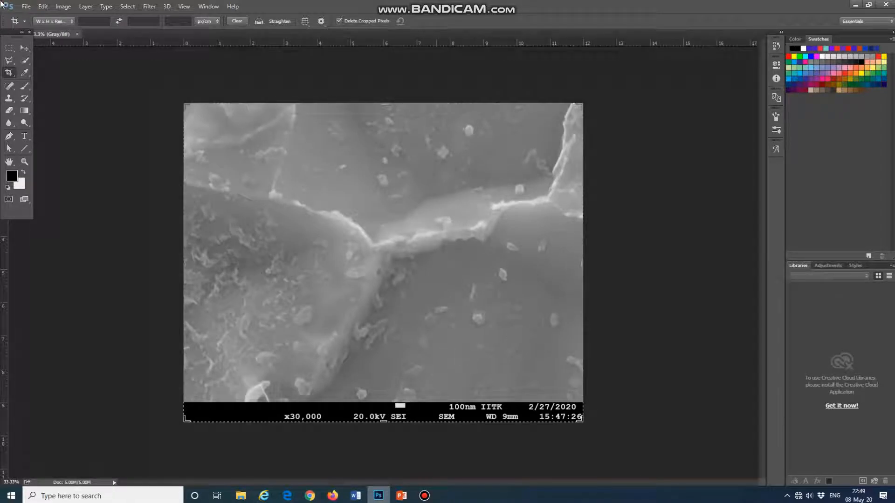
# - Draw a horizontal line 64 px long and 5 px thick along the top of the 100nm scale marker, matching its width exactly
pyautogui.click(25, 48)
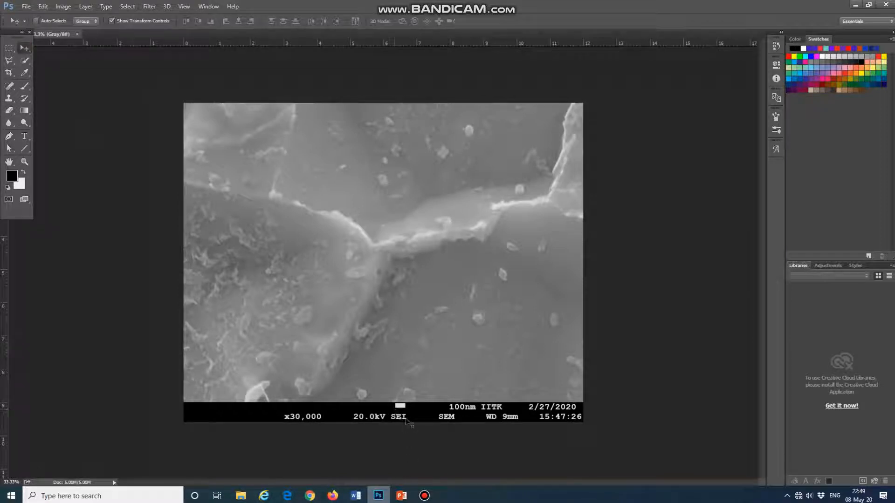
pyautogui.hotkey('ctrl', '+')
pyautogui.hotkey('ctrl', '+')
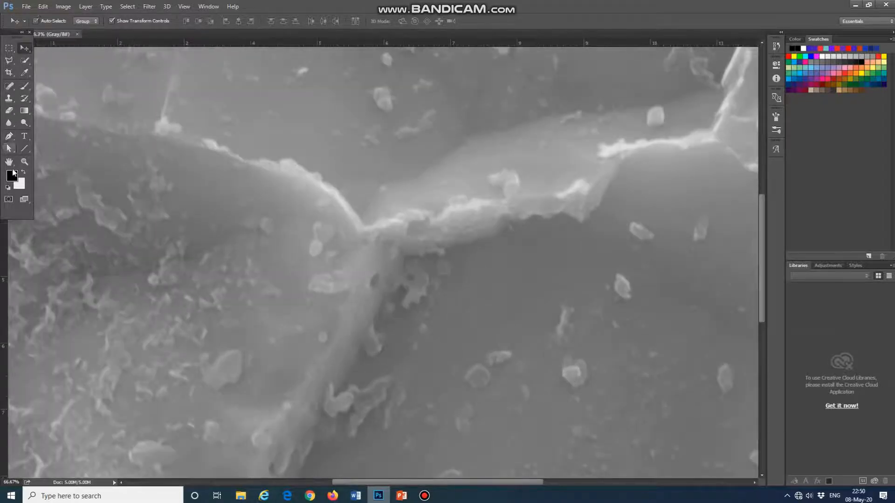
pyautogui.click(8, 162)
pyautogui.moveTo(485, 417); pyautogui.dragTo(469, 205)
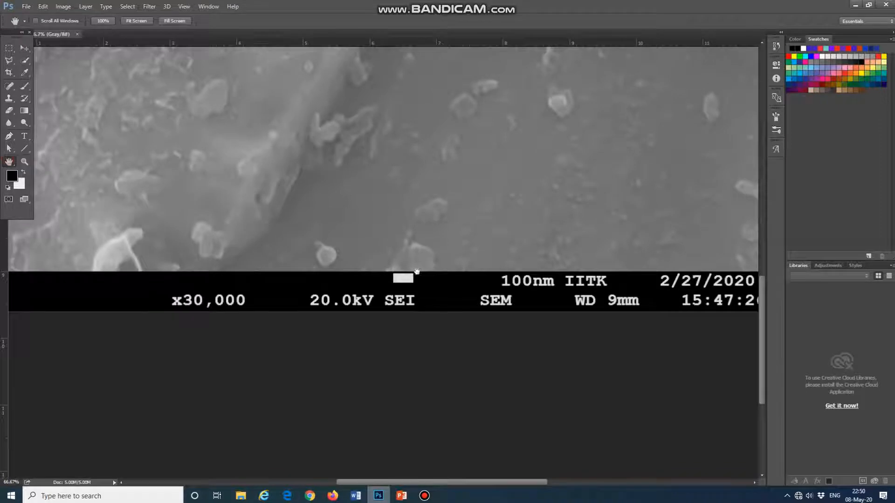
pyautogui.hotkey('ctrl', '+')
pyautogui.hotkey('ctrl', '+')
pyautogui.hotkey('ctrl', '+')
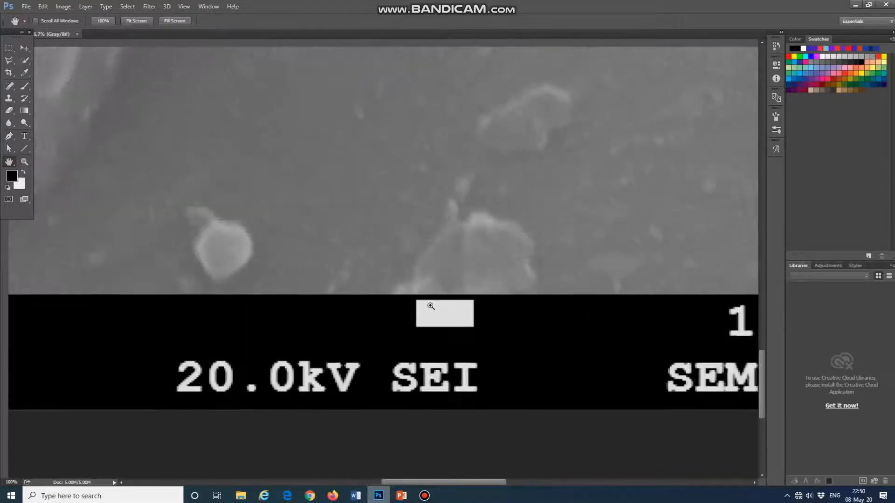
pyautogui.hotkey('ctrl', '+')
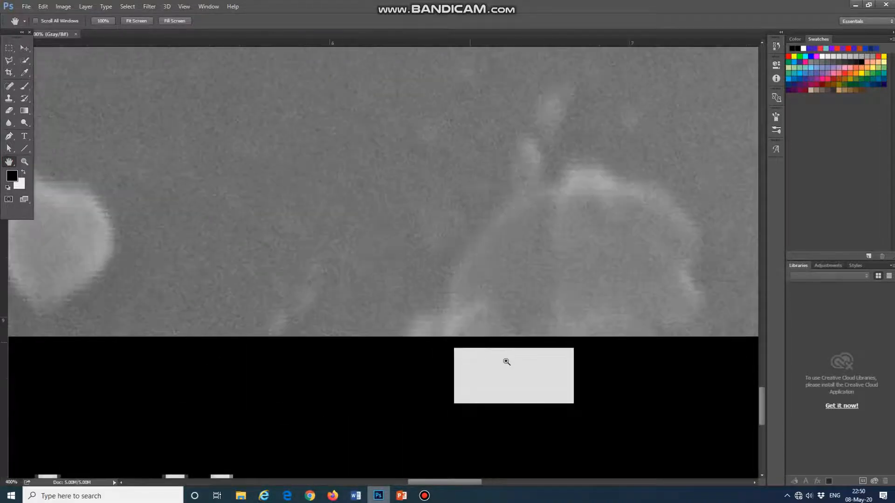
pyautogui.moveTo(509, 367); pyautogui.dragTo(424, 265)
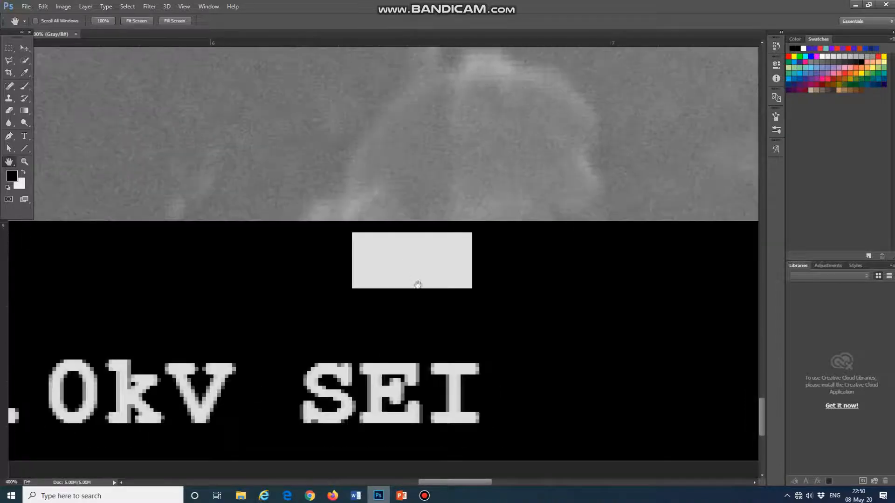
pyautogui.hotkey('ctrl', '+')
pyautogui.hotkey('ctrl', '+')
pyautogui.hotkey('ctrl', '+')
pyautogui.hotkey('ctrl', '+')
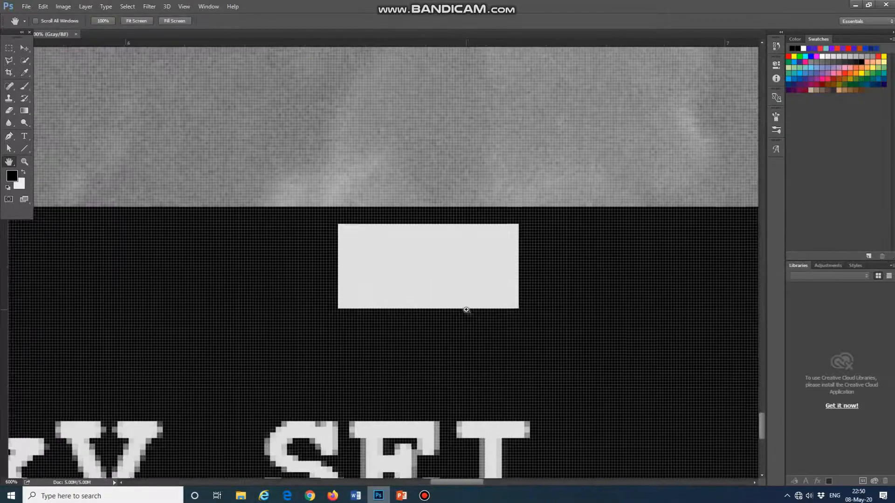
pyautogui.hotkey('ctrl', '+')
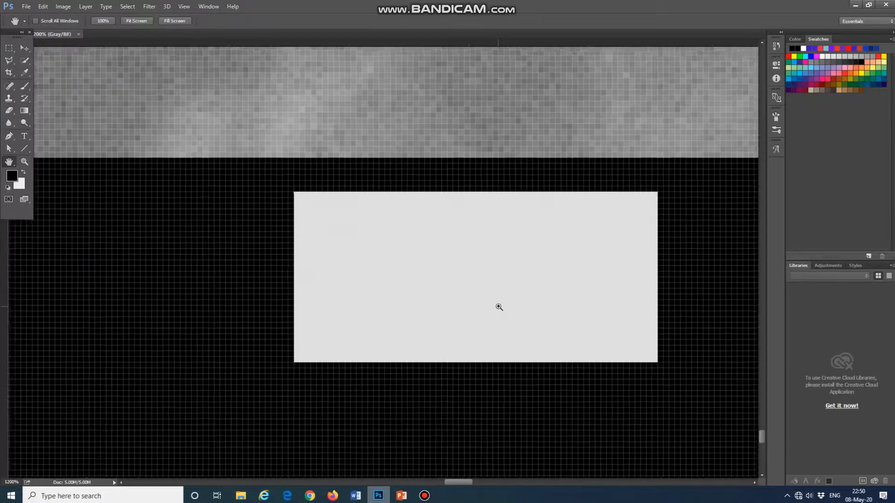
pyautogui.hotkey('ctrl', '+')
pyautogui.moveTo(570, 245); pyautogui.dragTo(449, 261)
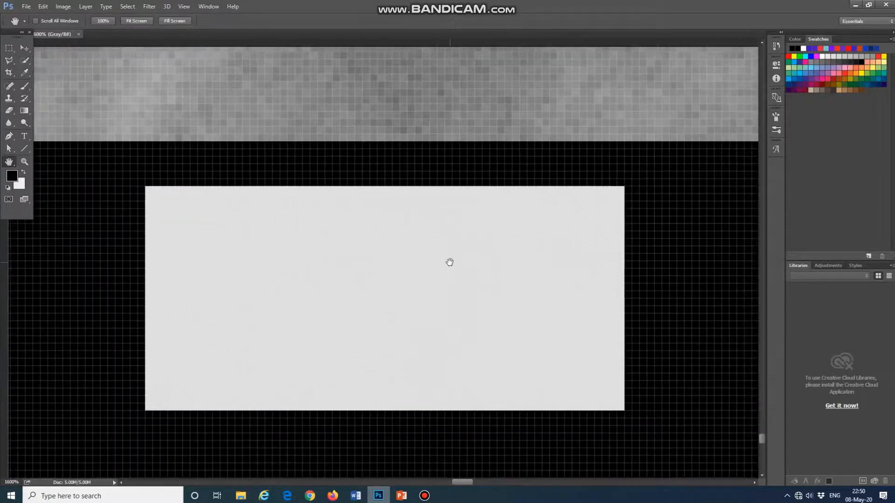
pyautogui.click(25, 149)
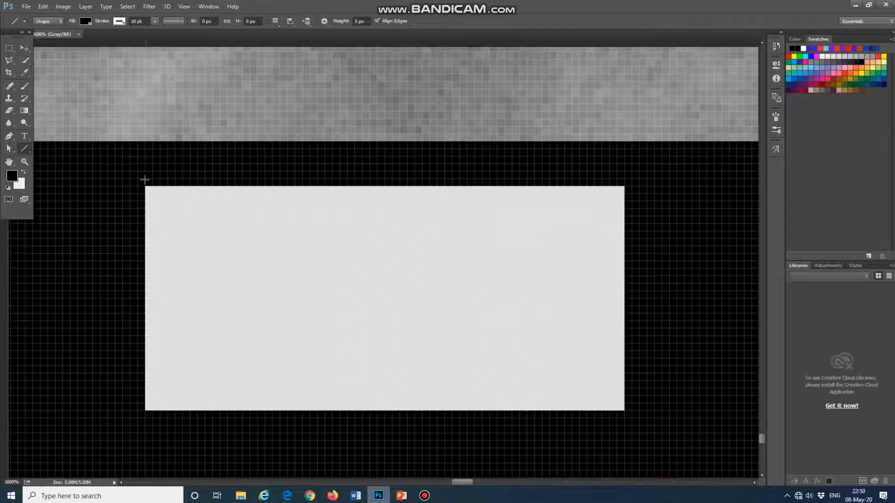
pyautogui.moveTo(145, 179); pyautogui.dragTo(624, 179)
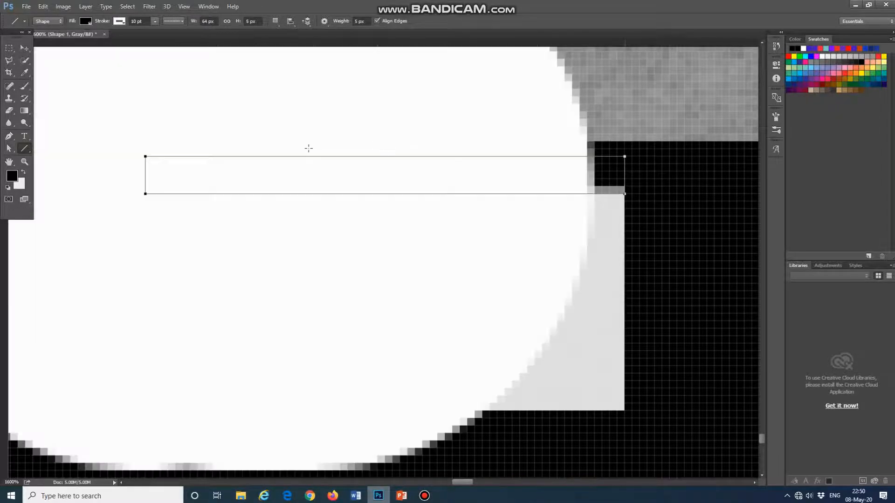
# - Give the new line a solid stroke style and set its stroke colour to black
pyautogui.click(181, 21)
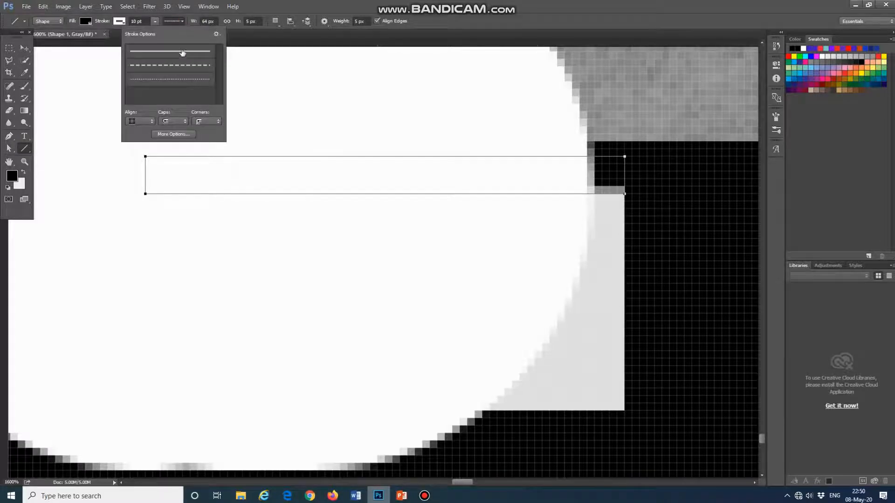
pyautogui.click(182, 53)
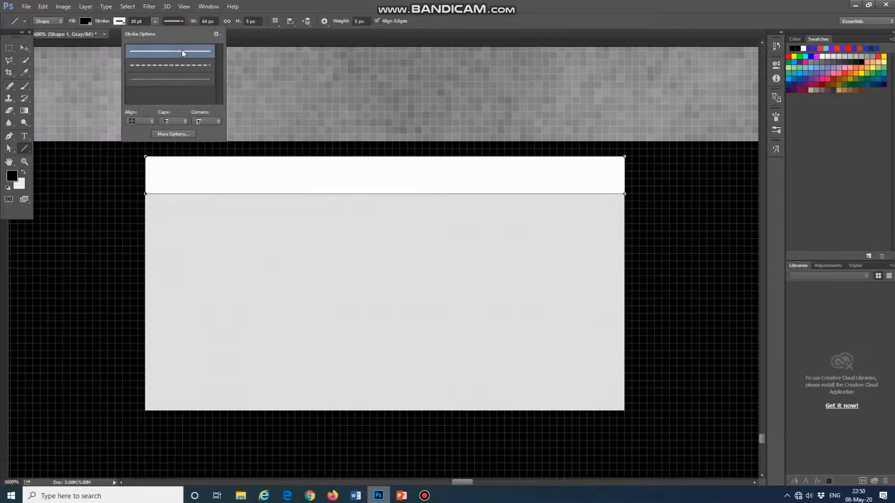
pyautogui.click(117, 22)
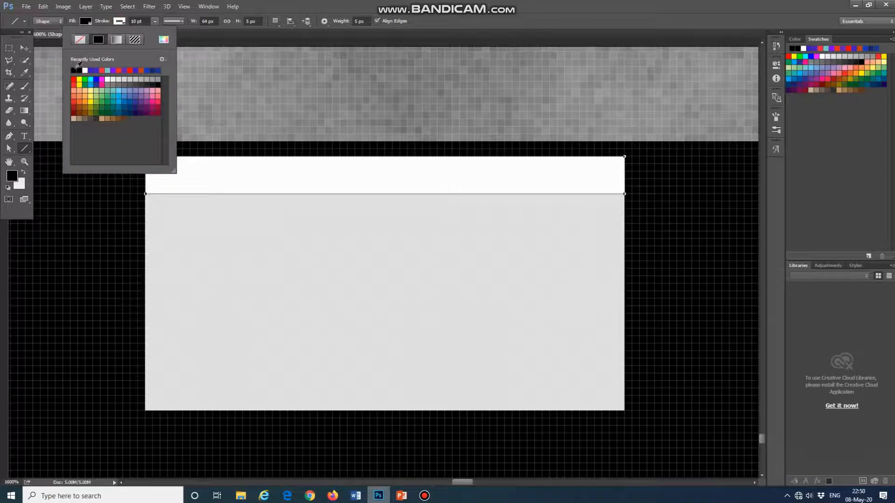
pyautogui.click(75, 70)
pyautogui.click(470, 23)
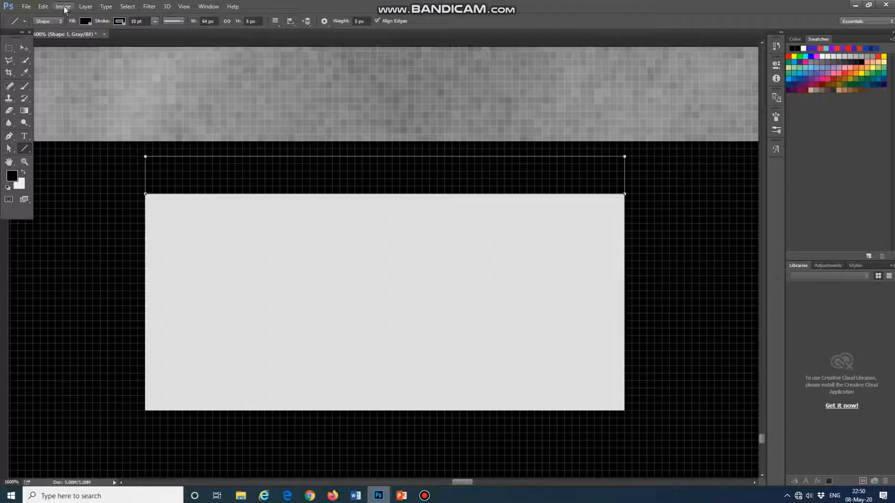
# - Free-transform the line and move it straight up out of the information bar onto the micrograph, to Y 1909.50 px
pyautogui.click(25, 48)
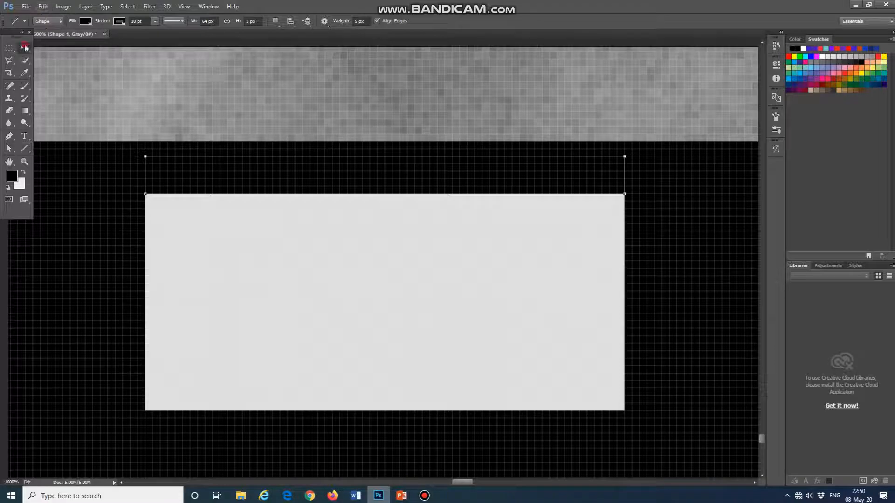
pyautogui.click(43, 6)
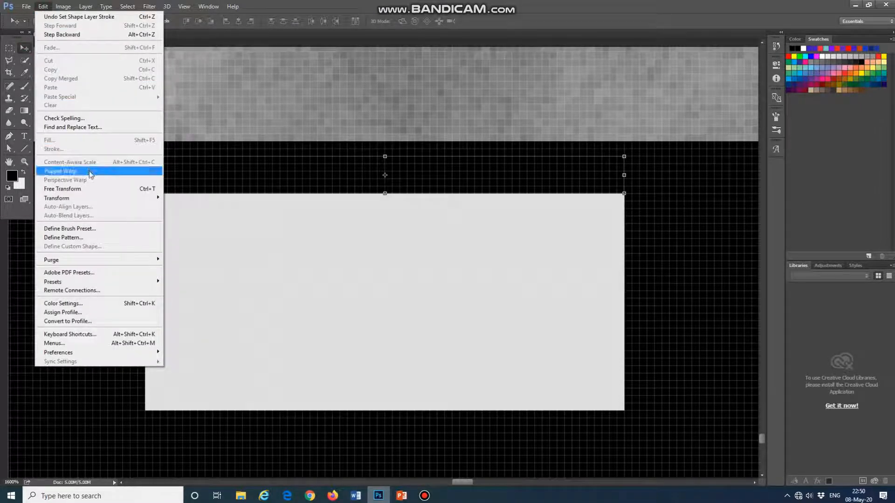
pyautogui.click(98, 188)
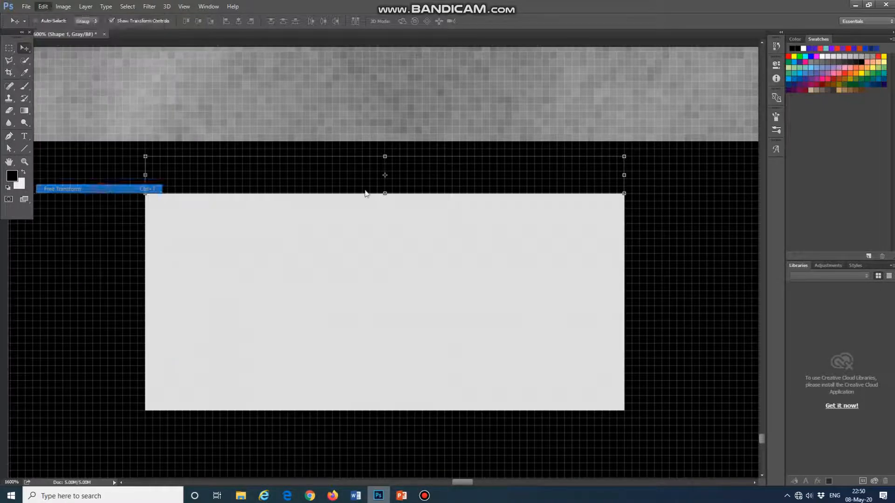
pyautogui.press('Up')
pyautogui.press('Up')
pyautogui.press('Up')
pyautogui.press('Up')
pyautogui.press('Up')
pyautogui.press('Up')
pyautogui.press('Up')
pyautogui.press('Up')
pyautogui.press('Up')
pyautogui.press('Up')
pyautogui.press('Up')
pyautogui.press('Up')
pyautogui.press('Up')
pyautogui.press('Up')
pyautogui.press('Up')
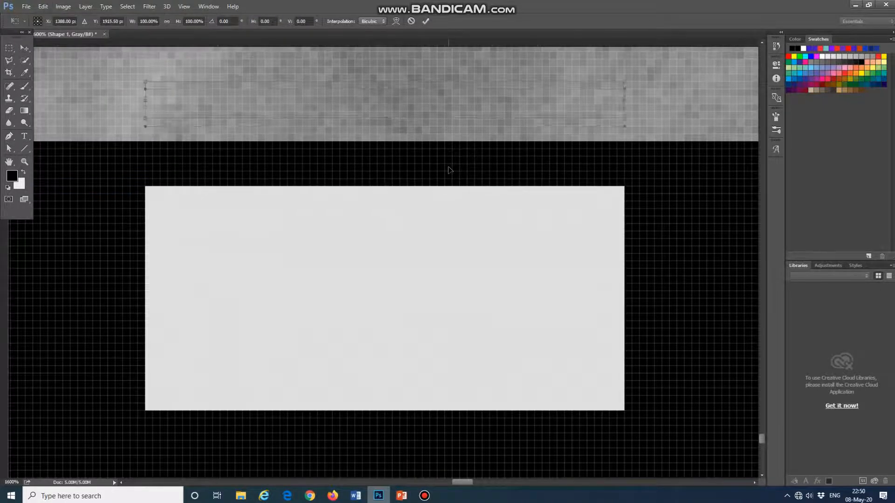
pyautogui.scroll(8, 404, 157)
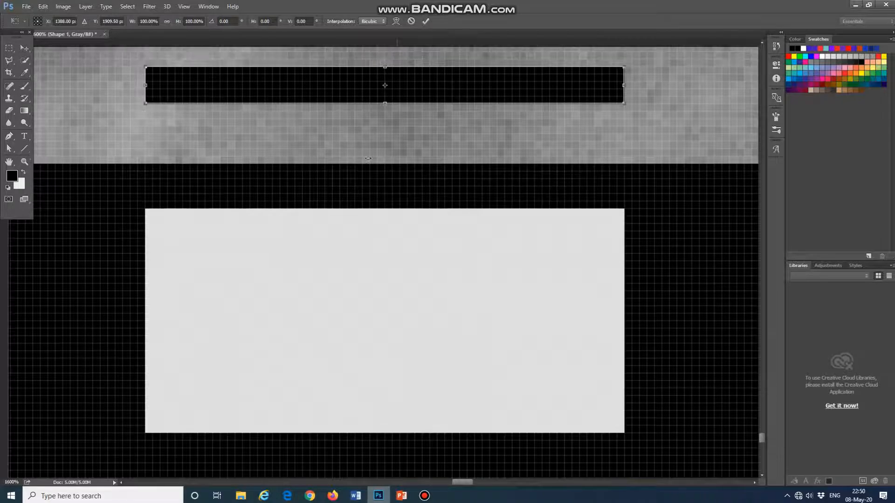
pyautogui.scroll(3, 79, 2)
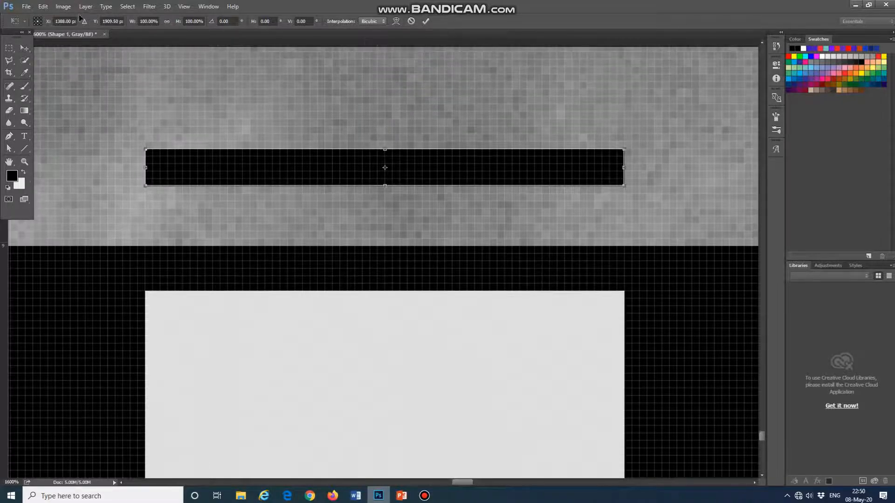
# - Move the line further up above the information bar, to Y 1843.50 px
pyautogui.click(185, 7)
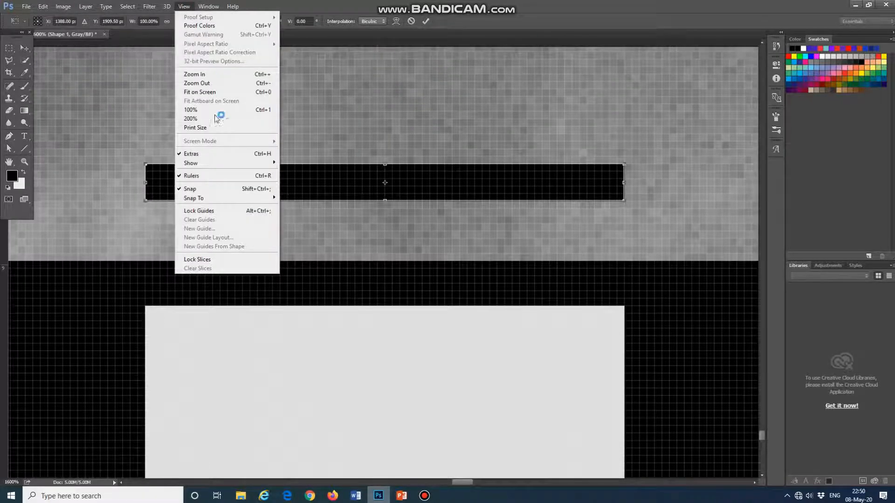
pyautogui.click(225, 92)
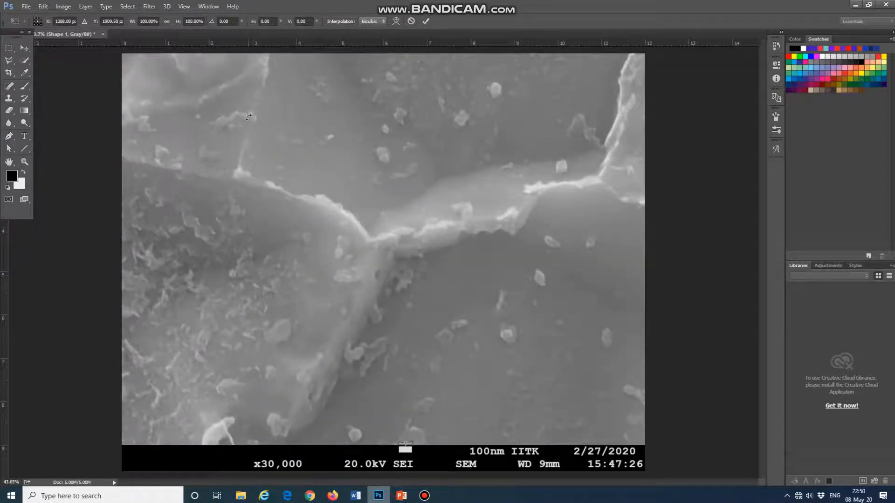
pyautogui.press('Up')
pyautogui.press('Up')
pyautogui.press('Up')
pyautogui.press('Up')
pyautogui.press('Up')
pyautogui.press('Up')
pyautogui.press('Up')
pyautogui.press('Up')
pyautogui.press('Up')
pyautogui.press('Up')
pyautogui.press('Up')
pyautogui.press('Up')
pyautogui.press('Up')
pyautogui.press('Up')
pyautogui.press('Up')
pyautogui.press('Up')
pyautogui.press('Up')
pyautogui.press('Up')
pyautogui.press('Up')
pyautogui.press('Up')
pyautogui.press('Up')
pyautogui.press('Up')
pyautogui.press('Up')
pyautogui.press('Up')
pyautogui.press('Up')
pyautogui.press('Up')
pyautogui.press('Up')
pyautogui.press('Up')
pyautogui.press('Up')
pyautogui.press('Up')
pyautogui.press('Up')
pyautogui.press('Up')
pyautogui.press('Up')
pyautogui.press('Up')
pyautogui.press('Up')
pyautogui.press('Up')
# - Scale the line to 1000% width and 600% height, and apply the transformation
pyautogui.click(140, 21)
pyautogui.click(157, 21)
pyautogui.write('1000')
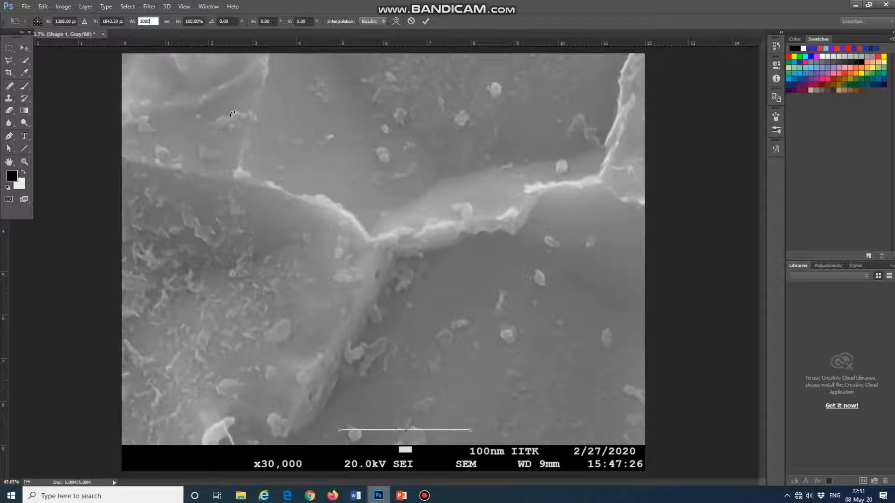
pyautogui.press('Return')
pyautogui.click(187, 21)
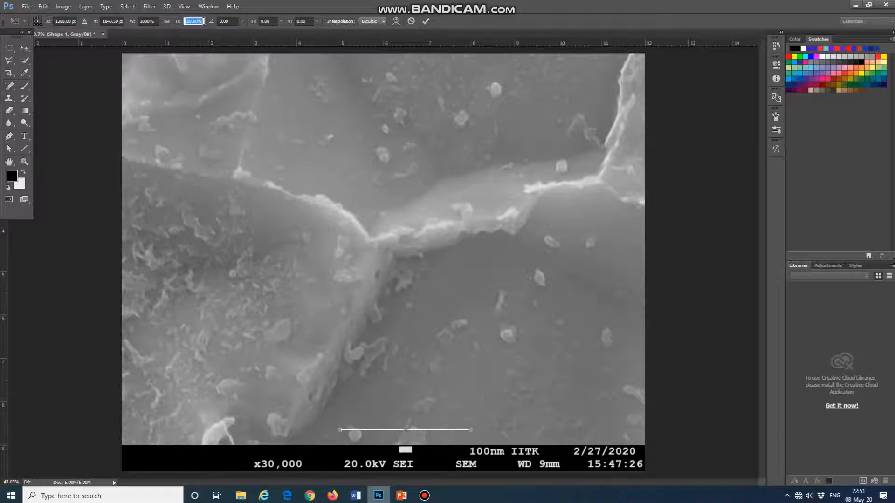
pyautogui.write('600')
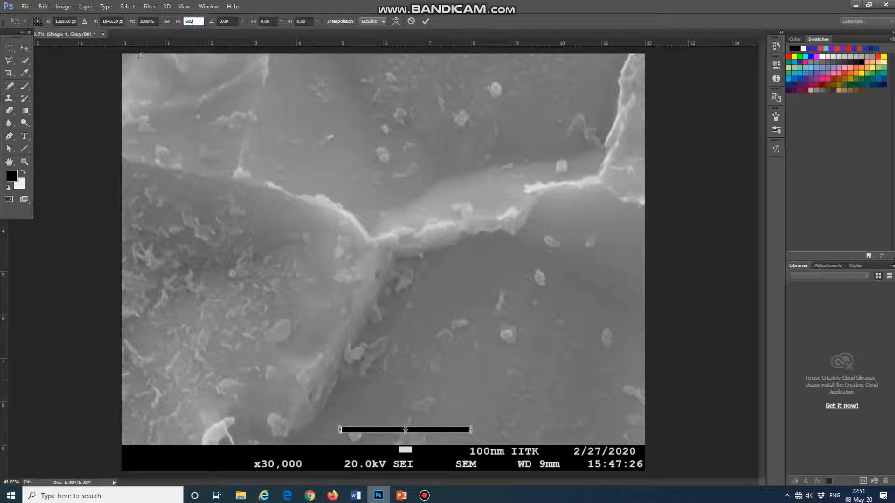
pyautogui.click(25, 52)
pyautogui.click(410, 183)
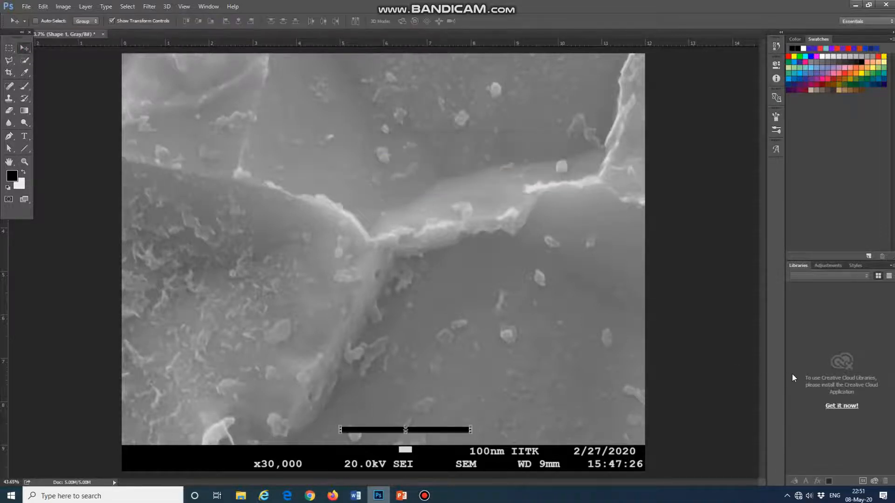
# - Move the scale bar to the micrograph's lower-right corner, just above the information bar
pyautogui.press('Right')
pyautogui.press('Right')
pyautogui.press('Right')
pyautogui.press('Right')
pyautogui.press('Right')
pyautogui.press('Right')
pyautogui.press('Right')
pyautogui.press('Right')
pyautogui.press('Right')
pyautogui.press('Right')
pyautogui.press('Right')
pyautogui.press('Right')
pyautogui.press('Right')
pyautogui.press('Right')
pyautogui.press('Right')
pyautogui.press('Right')
pyautogui.press('Right')
pyautogui.press('Right')
pyautogui.press('Right')
pyautogui.press('Right')
pyautogui.moveTo(470, 431); pyautogui.dragTo(607, 428)
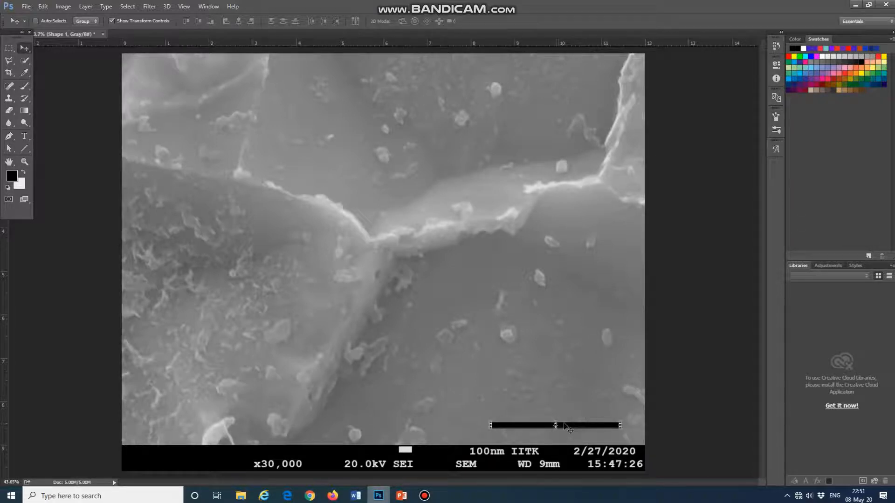
pyautogui.moveTo(563, 423); pyautogui.dragTo(562, 424)
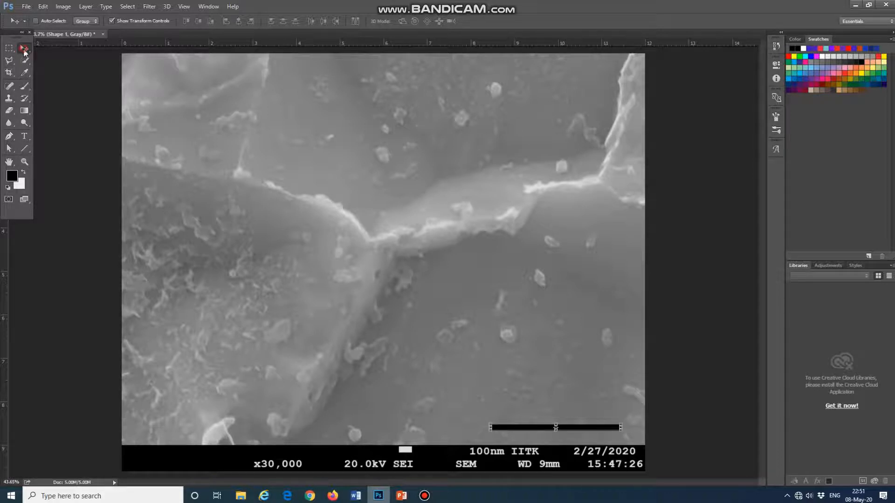
# - Add a 14 pt text label reading "1 µm" above the scale bar, inserting the µ as a glyph
pyautogui.click(24, 136)
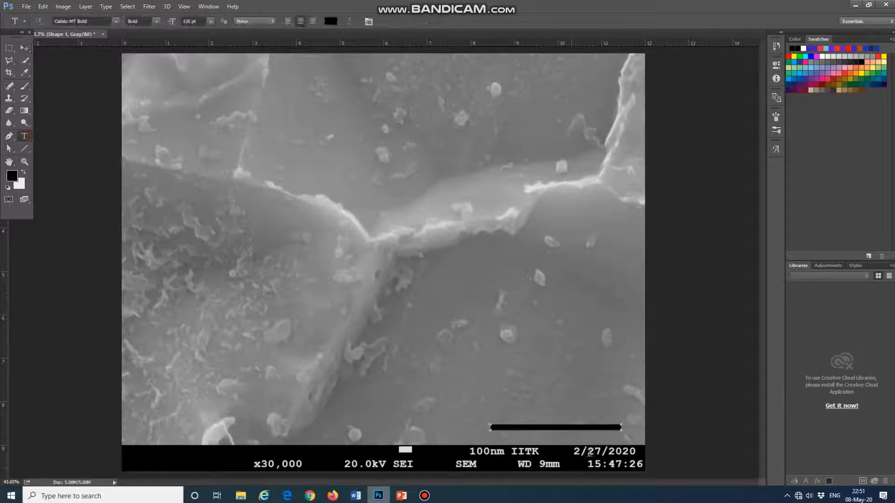
pyautogui.click(550, 413)
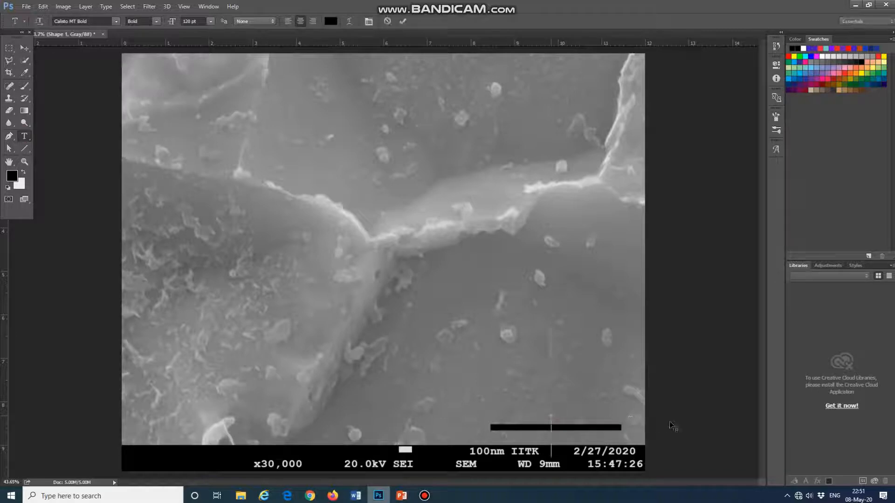
pyautogui.click(210, 21)
pyautogui.click(212, 108)
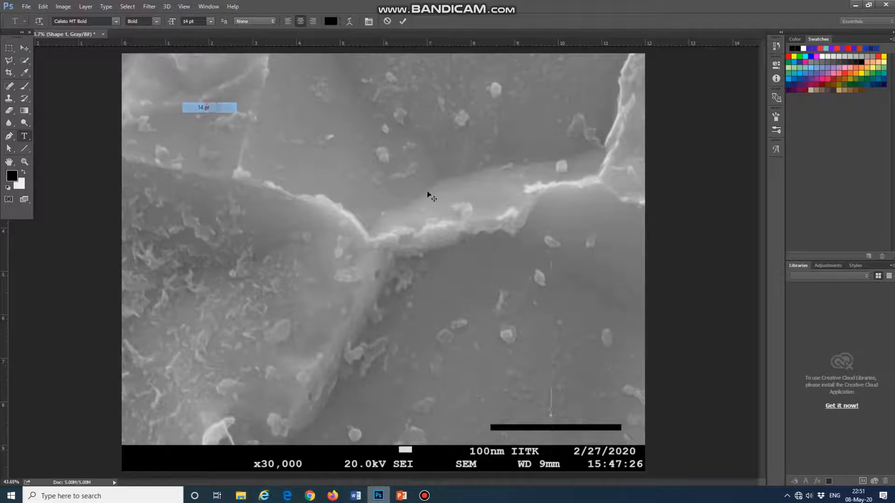
pyautogui.write('1')
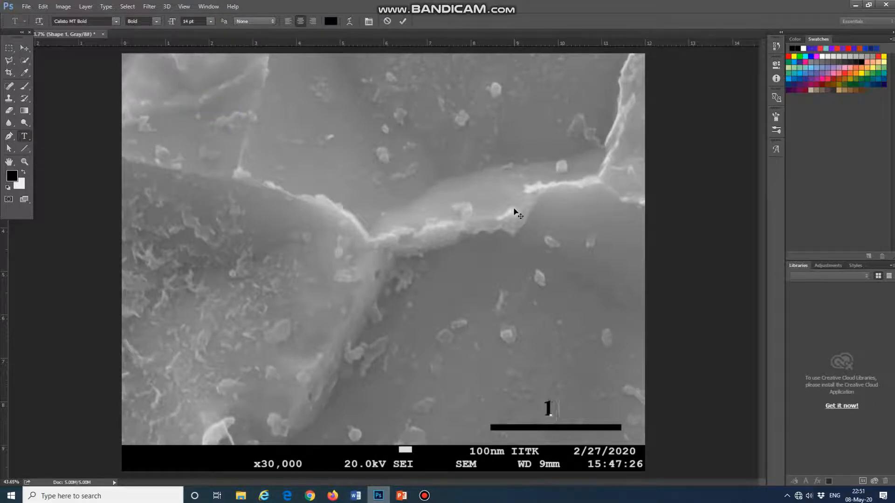
pyautogui.click(775, 149)
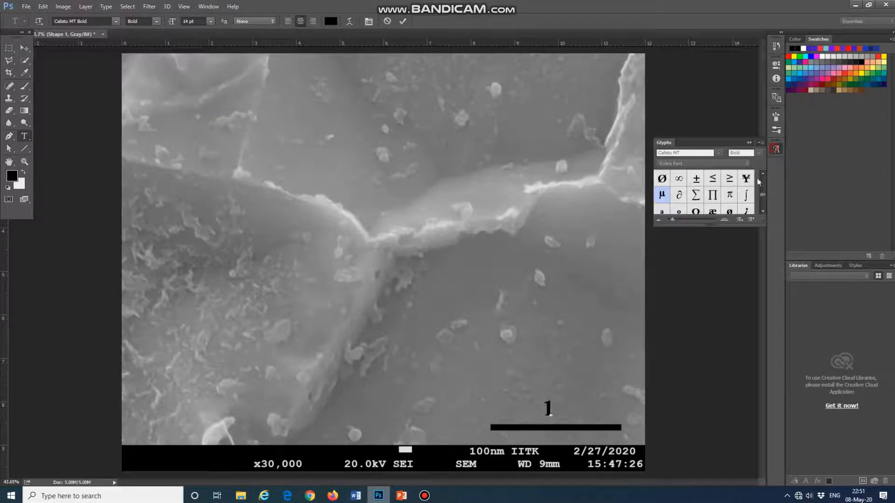
pyautogui.doubleClick(667, 196)
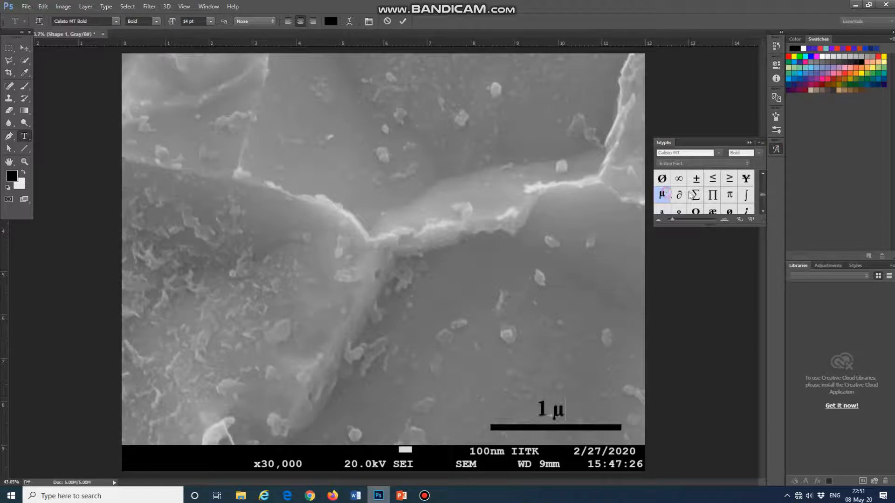
pyautogui.click(775, 149)
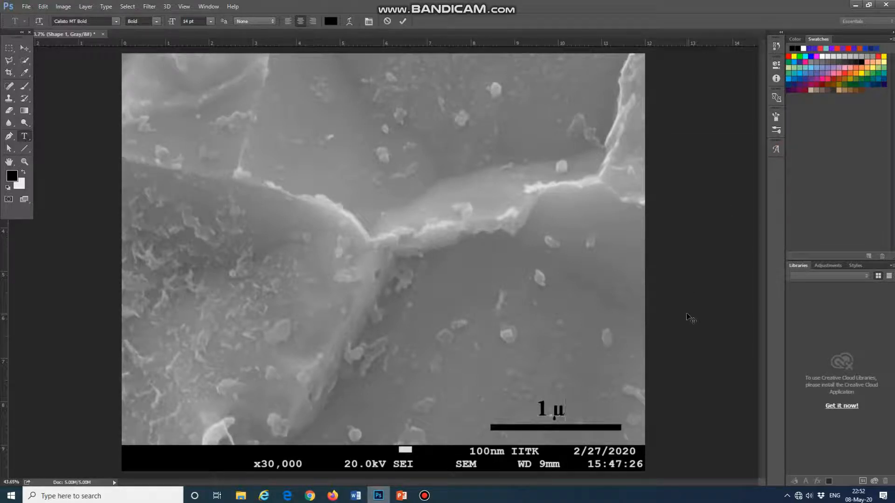
pyautogui.write('m')
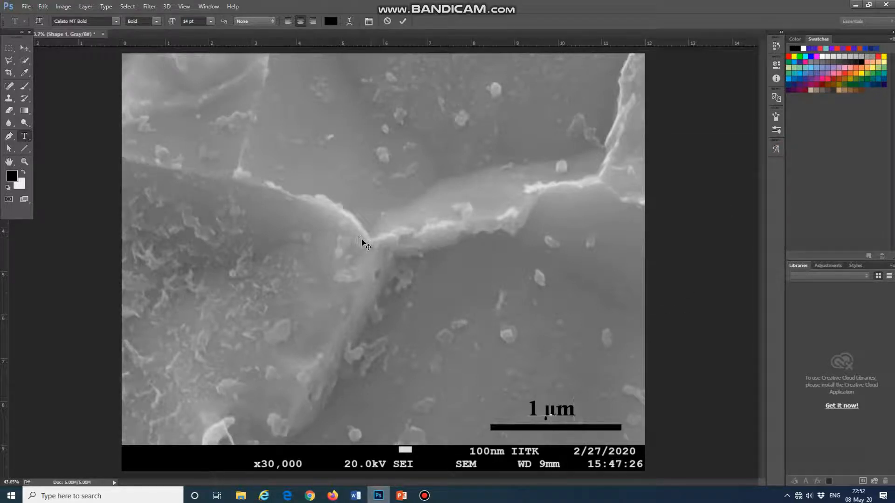
pyautogui.click(25, 48)
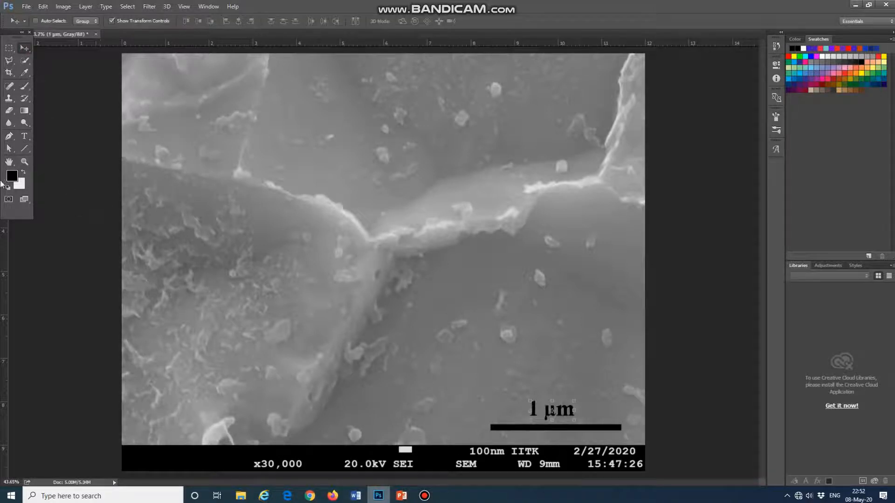
pyautogui.click(9, 161)
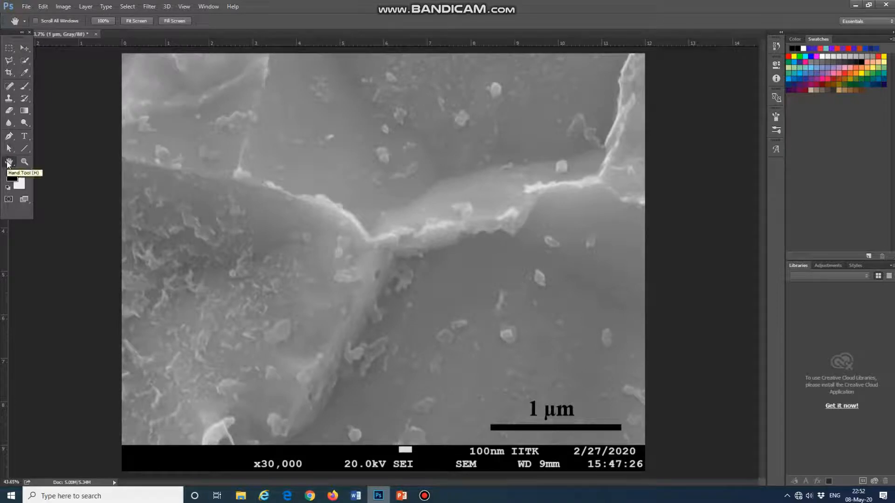
# - Nudge the "1 µm" label slightly right and down to centre it over the scale bar
pyautogui.click(25, 48)
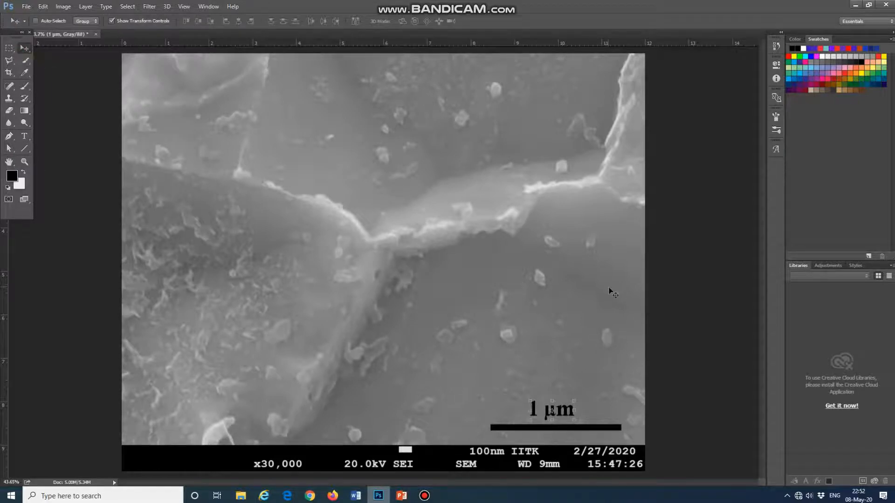
pyautogui.press('Right')
pyautogui.press('Right')
pyautogui.press('Right')
pyautogui.press('Right')
pyautogui.press('Right')
pyautogui.press('Right')
pyautogui.press('Right')
pyautogui.press('Right')
pyautogui.press('Right')
pyautogui.press('Right')
pyautogui.press('Right')
pyautogui.press('Right')
pyautogui.press('Right')
pyautogui.press('Right')
pyautogui.press('Right')
pyautogui.press('Right')
pyautogui.press('Right')
pyautogui.press('Right')
pyautogui.press('Right')
pyautogui.press('Right')
pyautogui.press('Right')
pyautogui.press('Right')
pyautogui.press('Right')
pyautogui.press('Down')
pyautogui.press('Down')
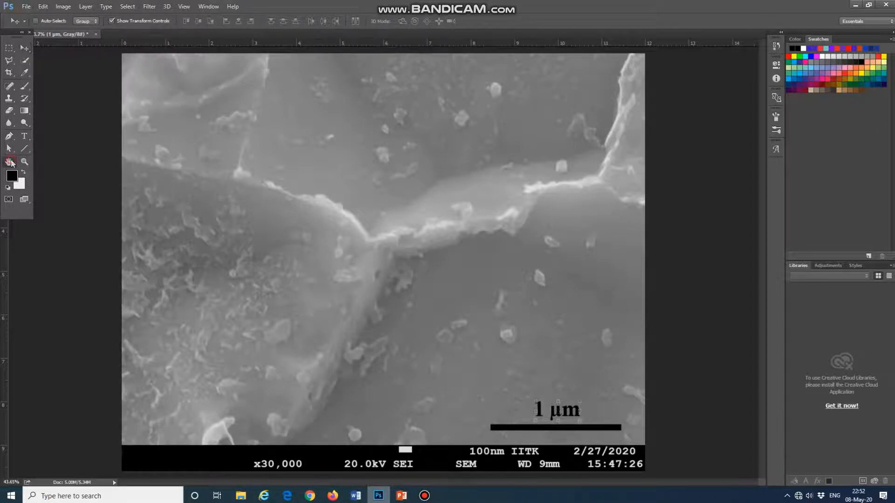
pyautogui.click(10, 161)
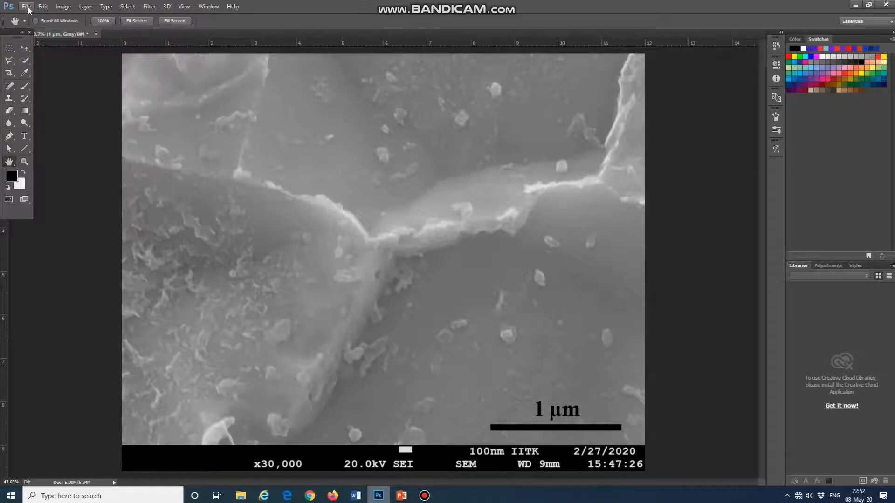
# - Crop the black information bar off the bottom of the micrograph
pyautogui.click(9, 72)
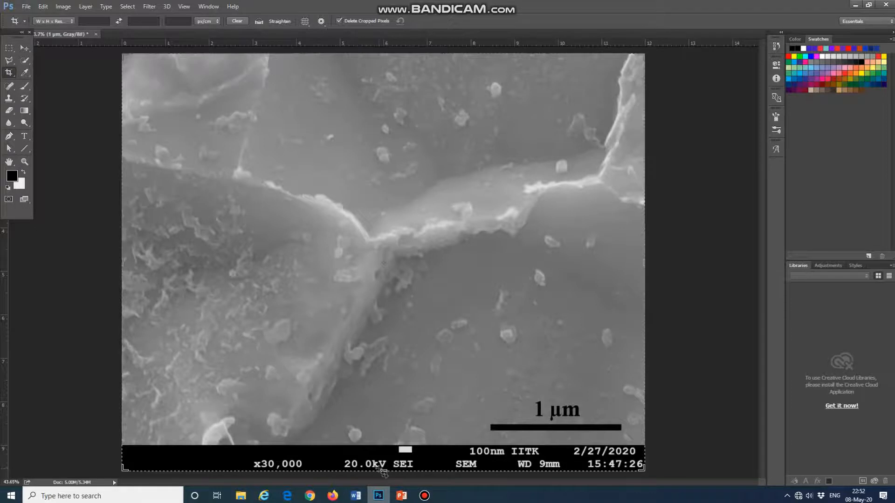
pyautogui.moveTo(383, 468); pyautogui.dragTo(386, 453)
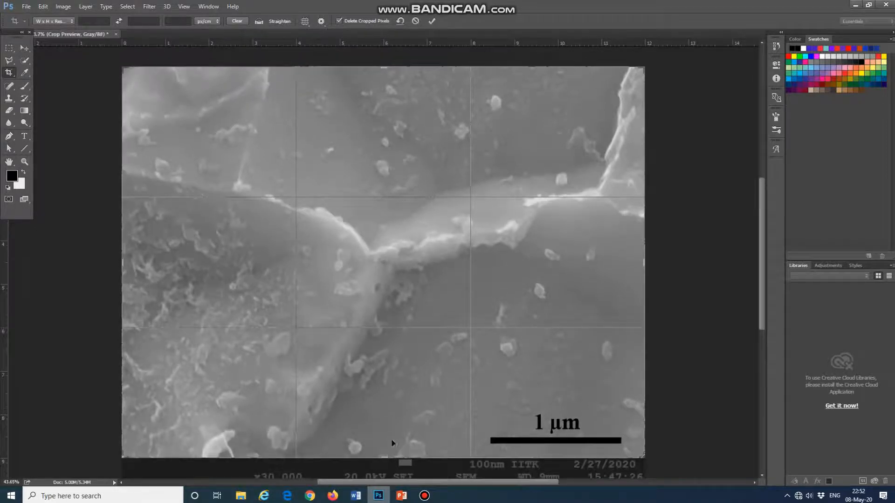
pyautogui.press('Return')
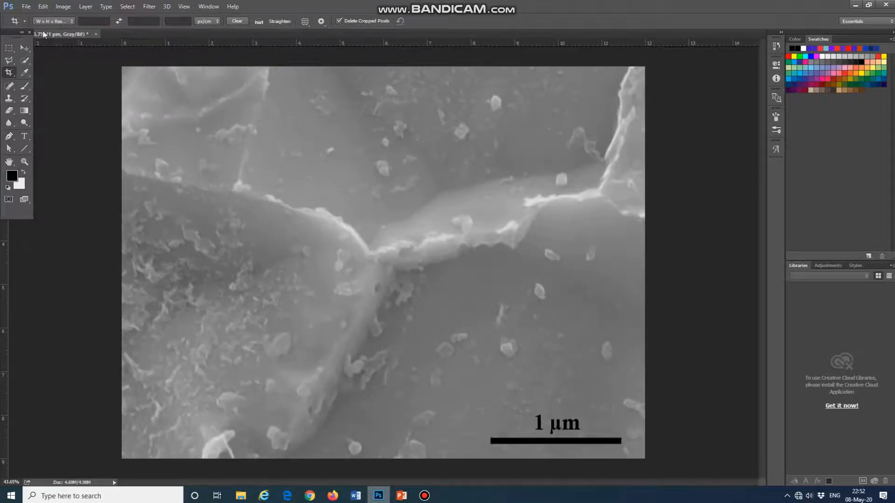
# - Start saving a copy of the micrograph under a new name in Paper-II_Edited Images, folder 1000_460-6h_WQ_TMP-60Min_AC
pyautogui.click(26, 6)
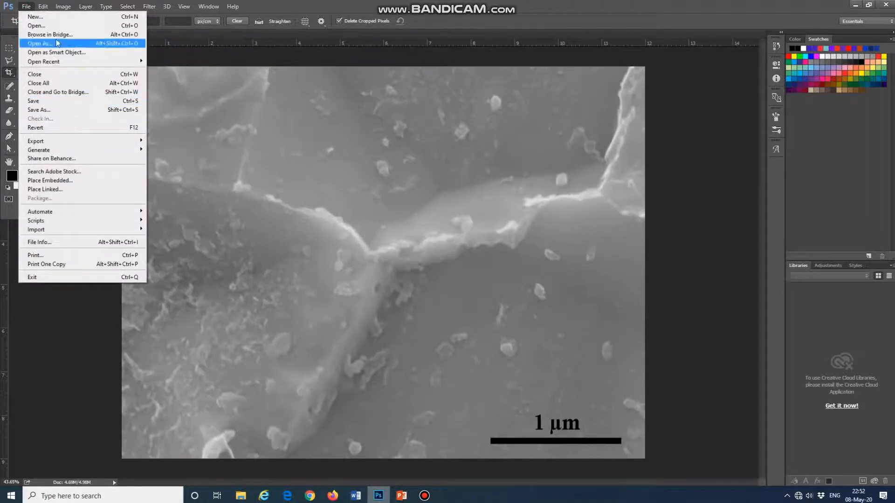
pyautogui.click(69, 111)
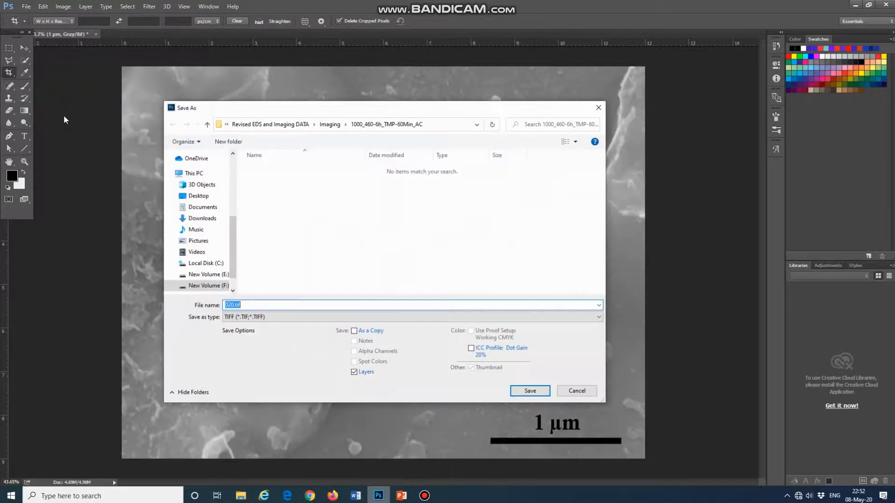
pyautogui.scroll(4, 201, 252)
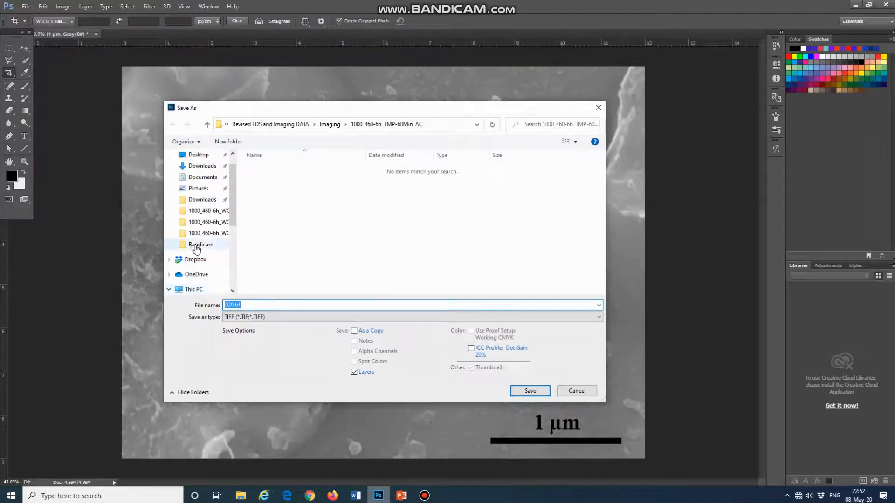
pyautogui.scroll(2, 196, 250)
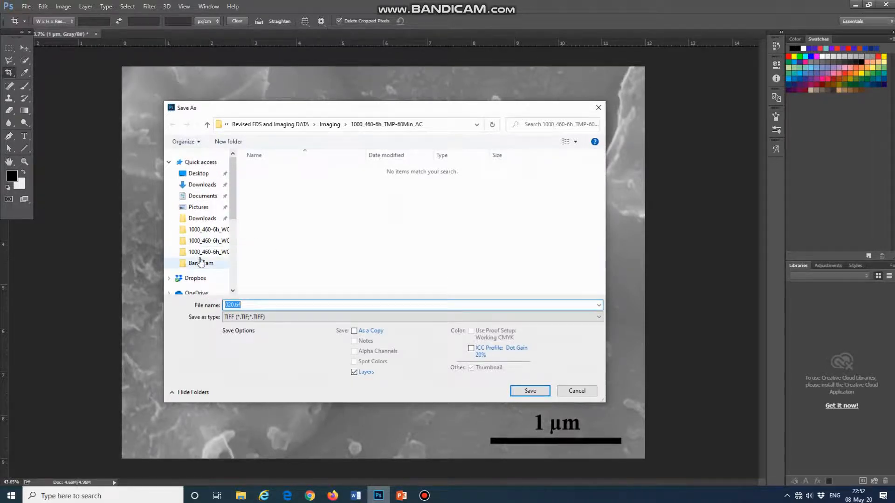
pyautogui.click(205, 251)
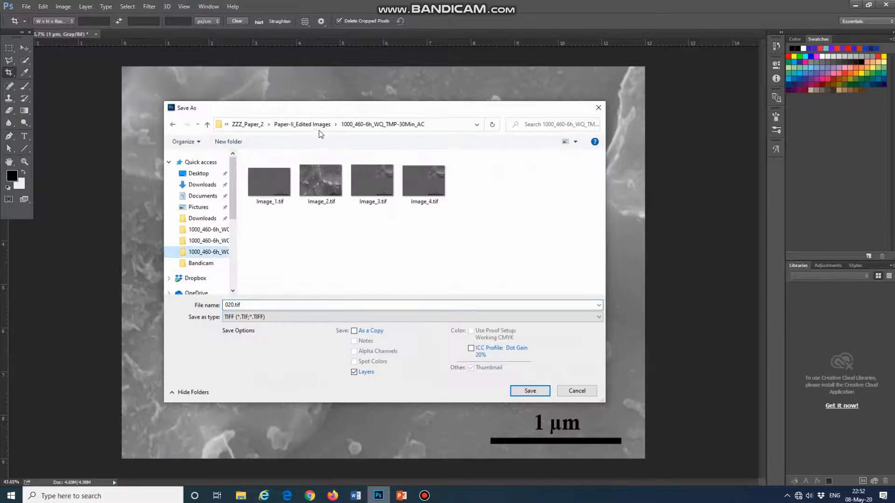
pyautogui.doubleClick(318, 126)
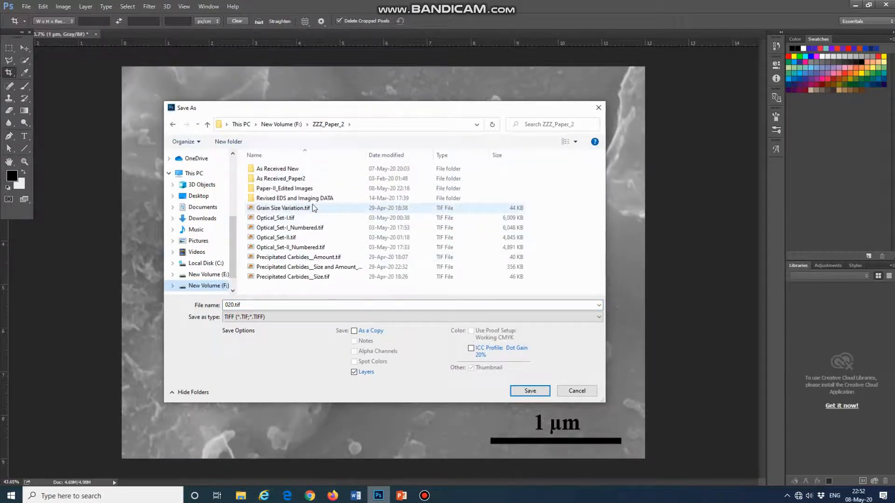
pyautogui.doubleClick(310, 188)
pyautogui.doubleClick(320, 219)
# - Name the file Image_2 and save it as TIFF with layers, no image compression and RLE layer compression
pyautogui.click(285, 307)
pyautogui.write('Imag')
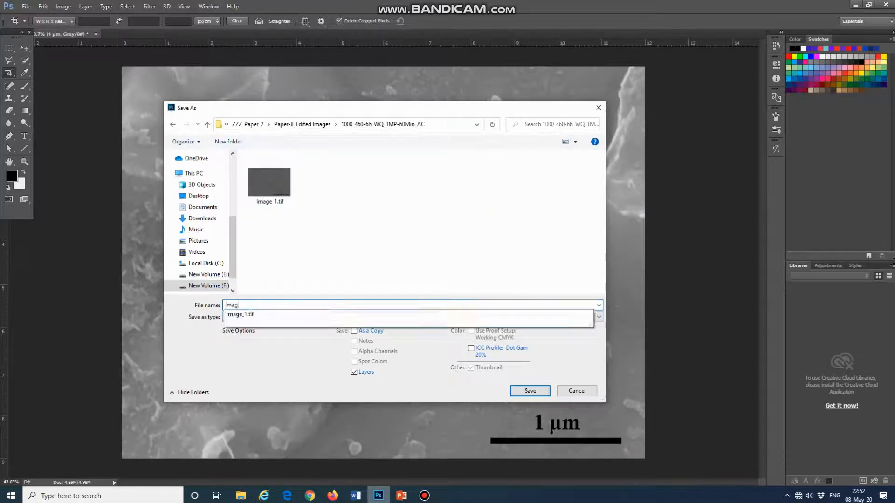
pyautogui.write('e_2')
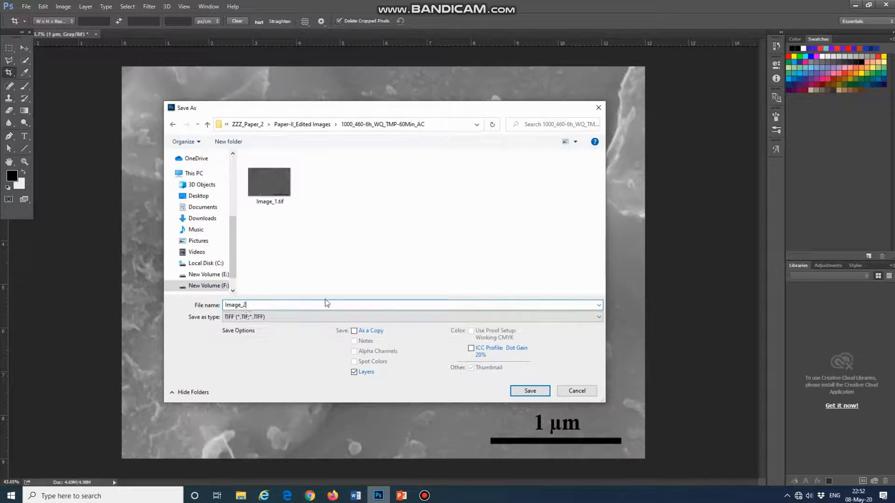
pyautogui.click(536, 394)
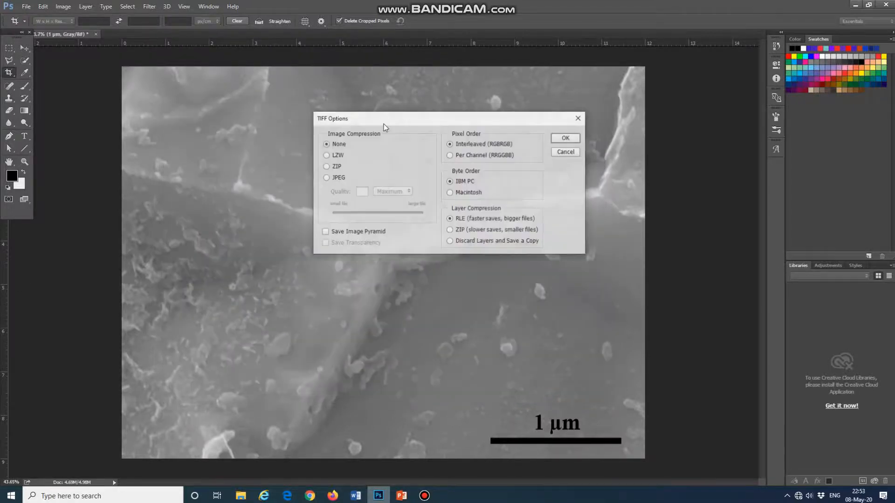
pyautogui.click(566, 138)
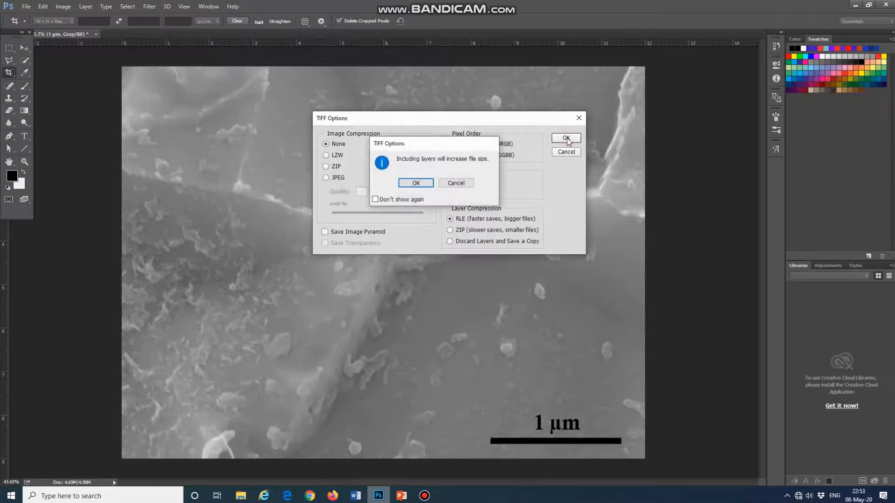
pyautogui.click(414, 180)
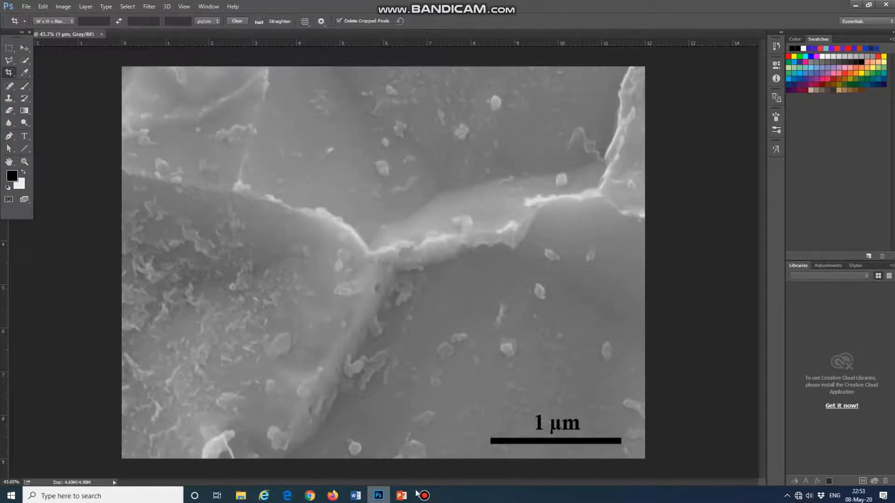
# - Switch to PowerPoint and delete both the large micrograph and its inset picture from the slide
pyautogui.click(402, 497)
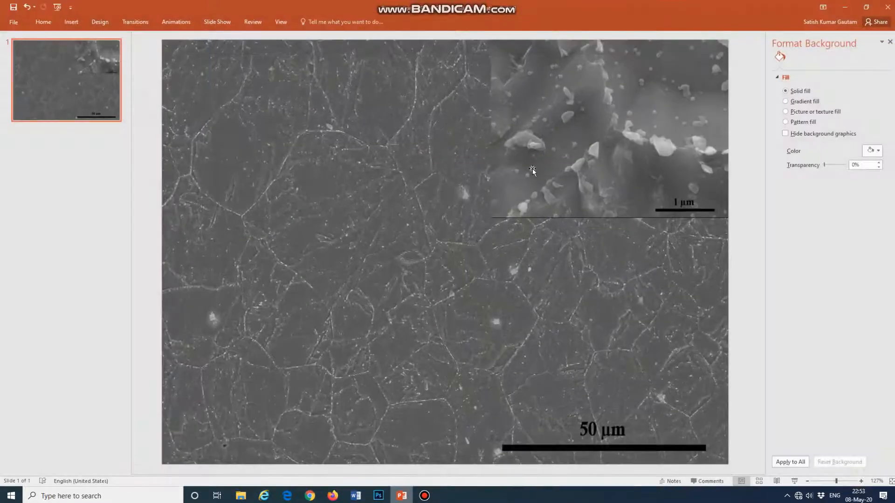
pyautogui.click(357, 212)
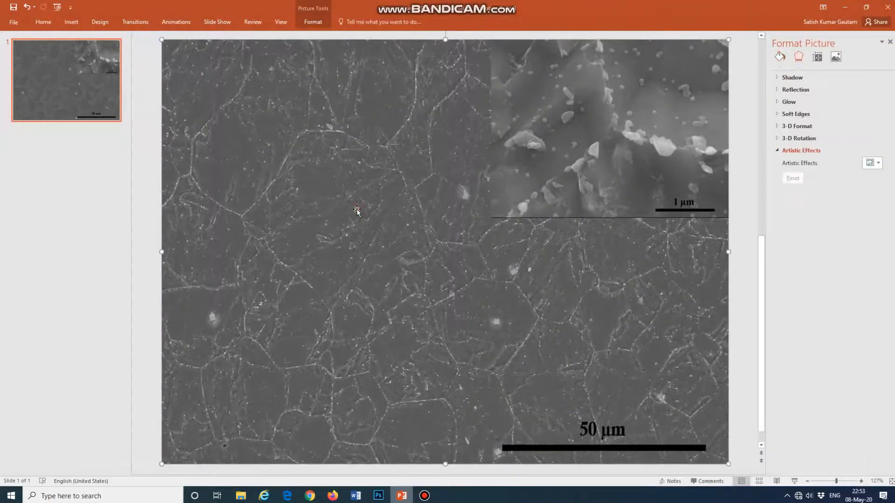
pyautogui.press('Delete')
pyautogui.click(523, 189)
pyautogui.press('Delete')
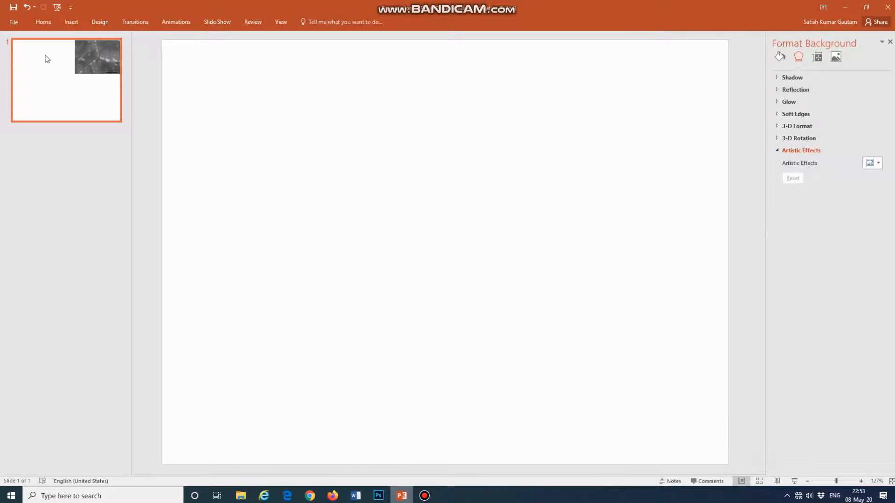
# - Insert the picture Image_1.tif from the 1000_460-6h_WQ_TMP-60Min_AC folder onto the empty slide
pyautogui.click(70, 23)
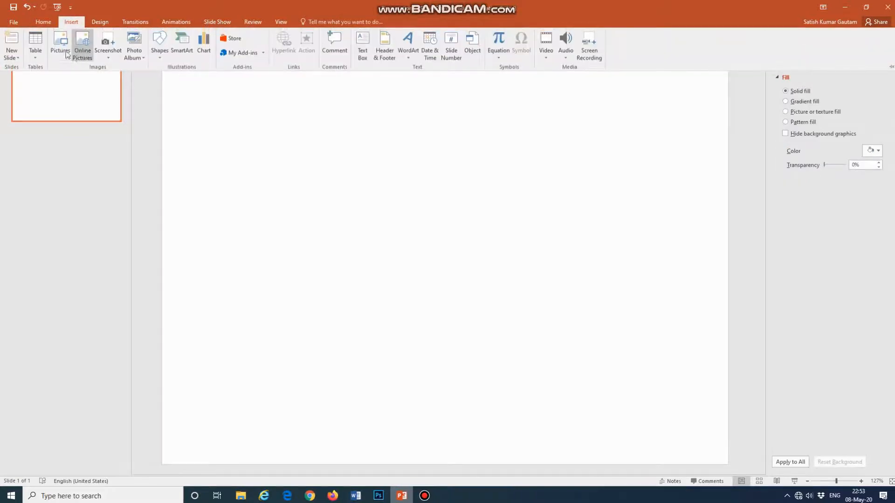
pyautogui.click(63, 52)
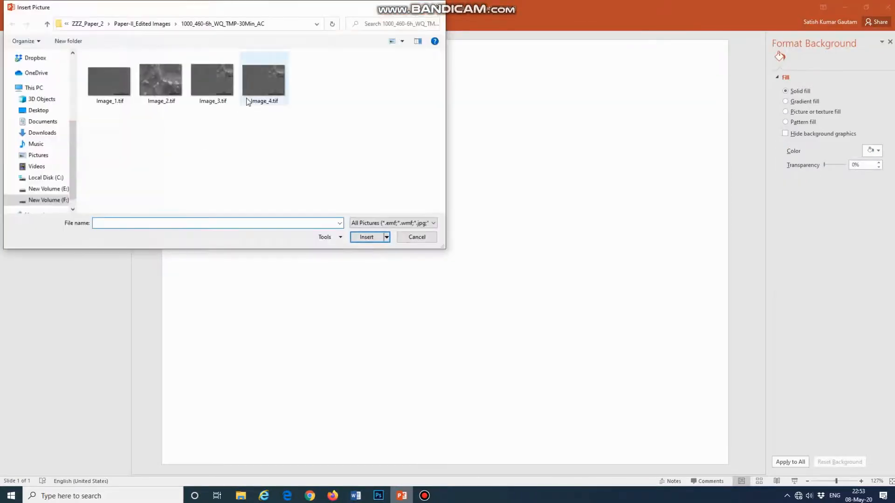
pyautogui.click(163, 24)
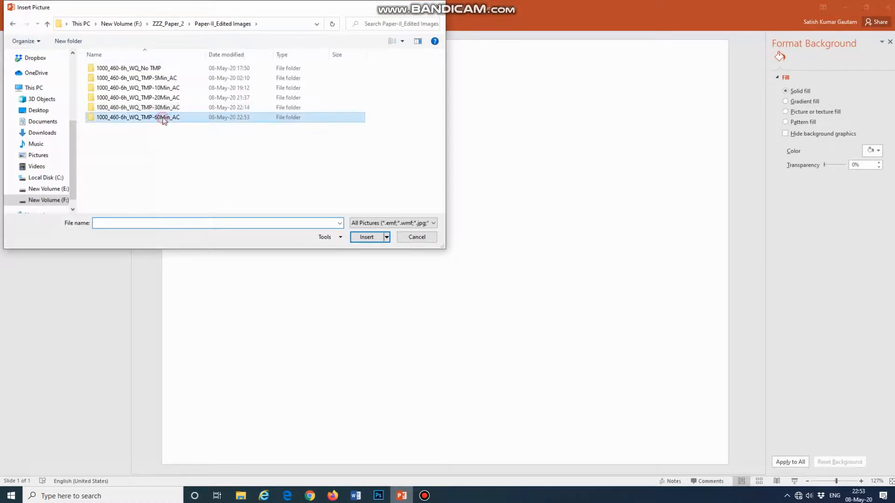
pyautogui.doubleClick(163, 117)
pyautogui.click(121, 80)
pyautogui.click(365, 237)
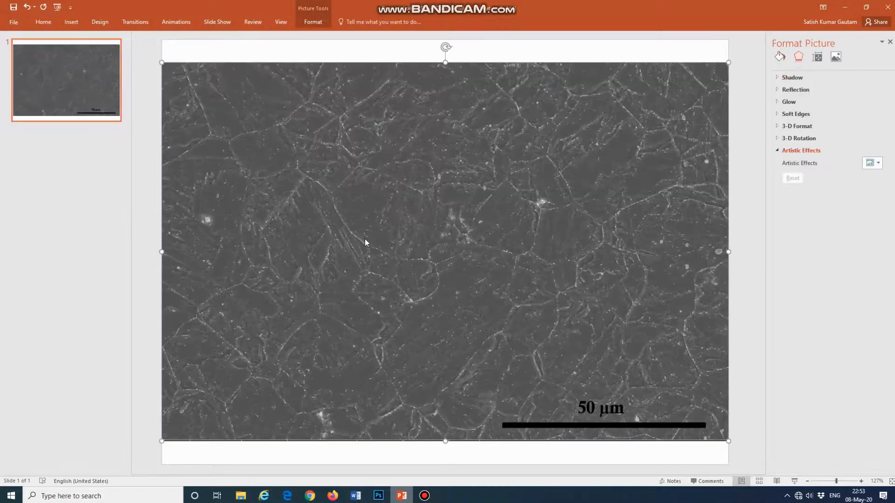
# - Stretch the 50 µm micrograph vertically so it fills the full height of the slide
pyautogui.moveTo(445, 61); pyautogui.dragTo(445, 41)
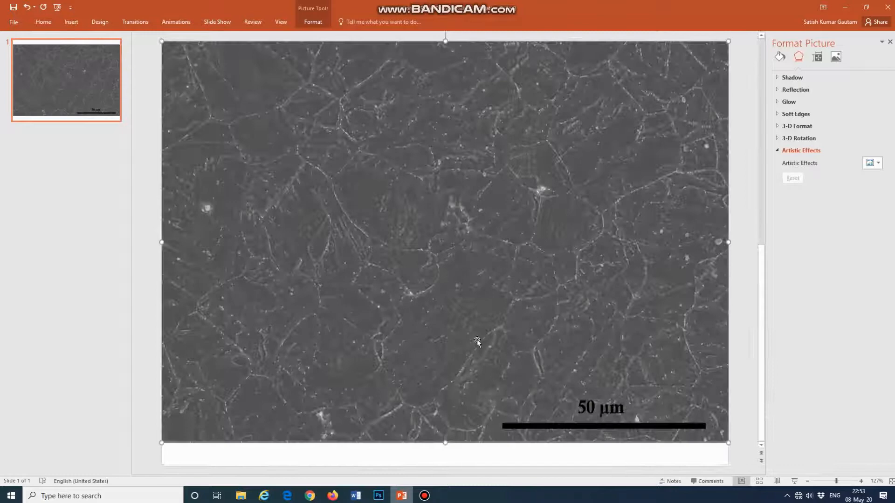
pyautogui.moveTo(445, 443); pyautogui.dragTo(445, 462)
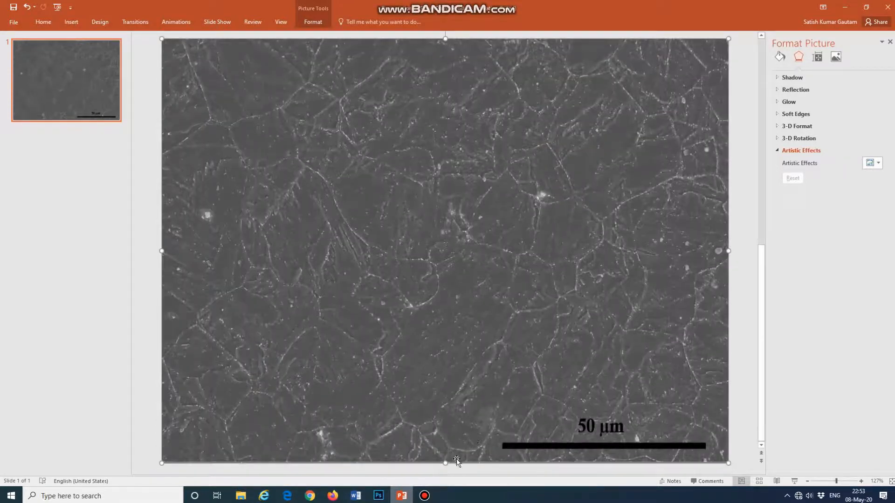
pyautogui.moveTo(444, 462)
pyautogui.mouseDown()
pyautogui.moveTo(439, 441)
pyautogui.moveTo(440, 464)
pyautogui.mouseUp()
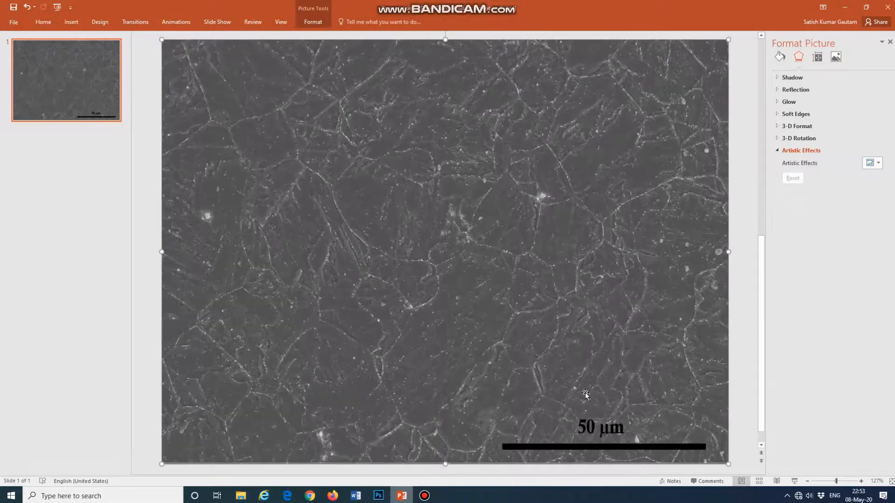
pyautogui.scroll(1, 585, 395)
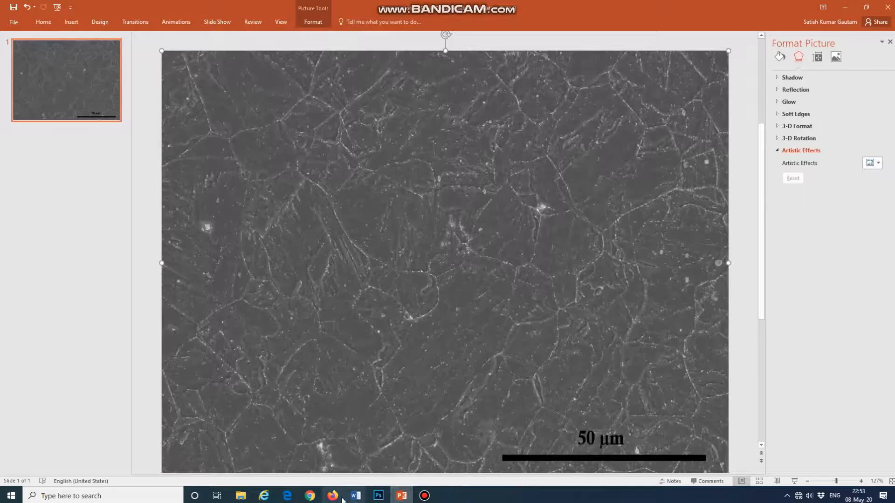
# - Switch to Chrome, start the Audio Library track A New Orleans Crawfish Boil, and return to PowerPoint
pyautogui.click(310, 496)
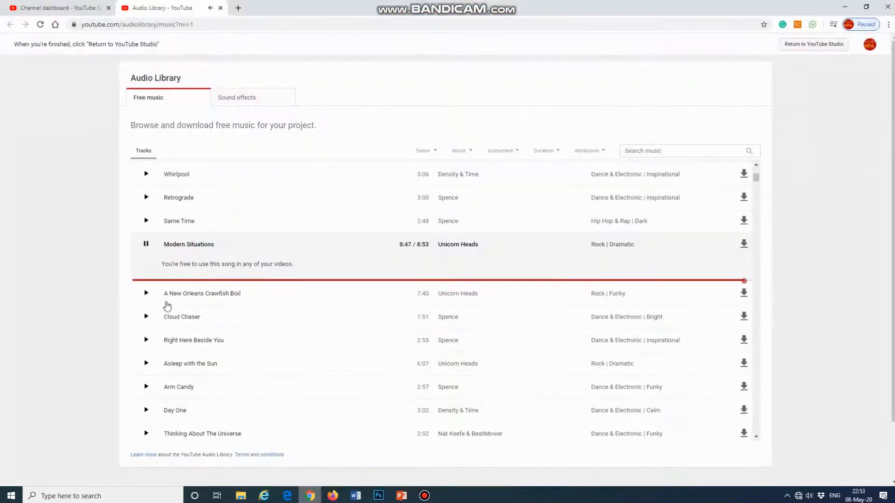
pyautogui.click(146, 294)
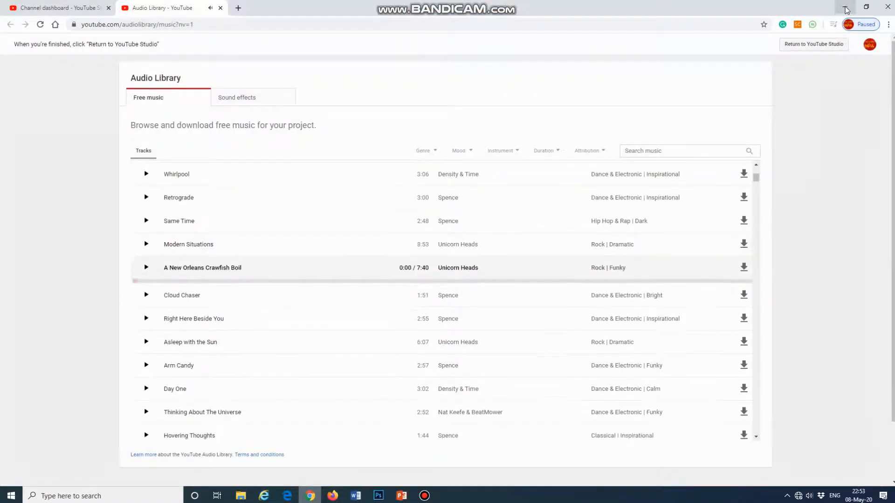
pyautogui.click(844, 7)
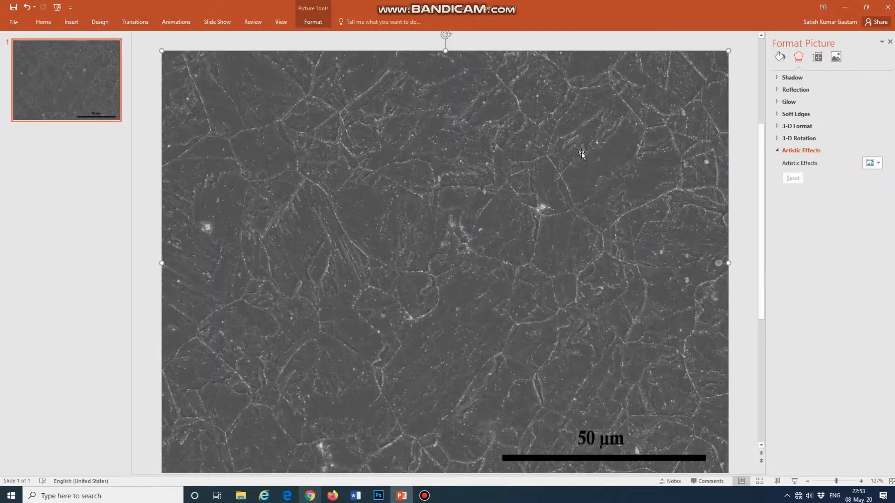
# - Insert Image_2.tif on the slide and move it into the upper-right corner of the large micrograph
pyautogui.click(746, 78)
pyautogui.click(71, 22)
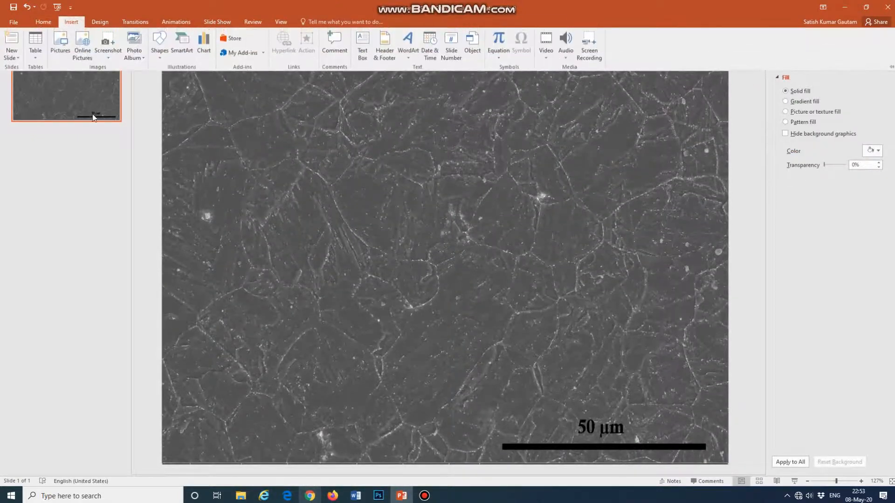
pyautogui.click(66, 52)
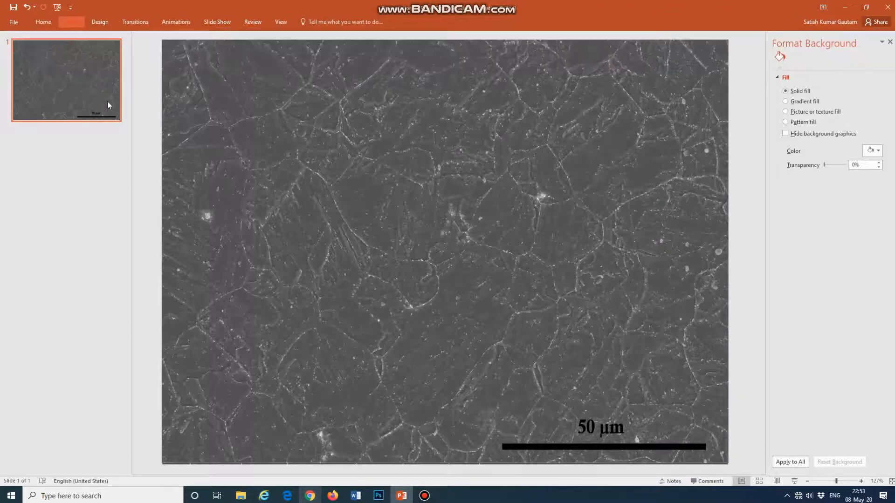
pyautogui.click(161, 84)
pyautogui.click(366, 237)
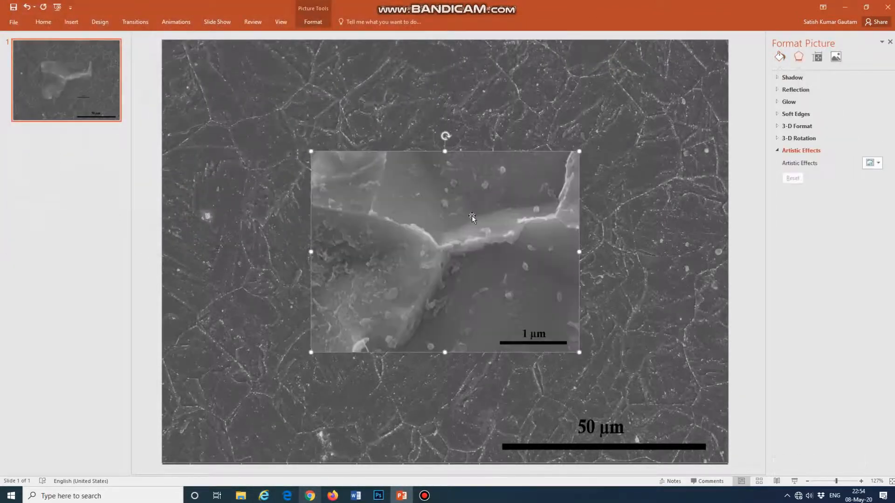
pyautogui.moveTo(475, 223); pyautogui.dragTo(626, 112)
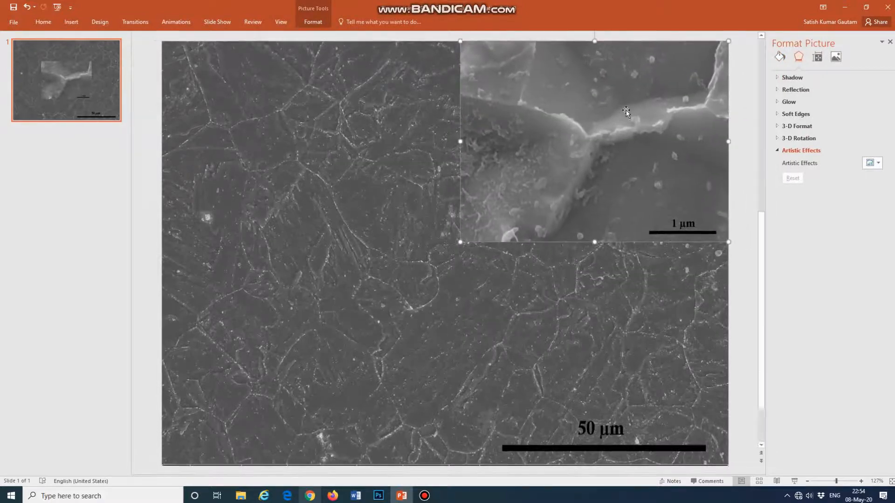
# - Set the inset picture's height to 3.15" with locked aspect ratio and realign it with the slide's upper-right corner
pyautogui.rightClick(650, 123)
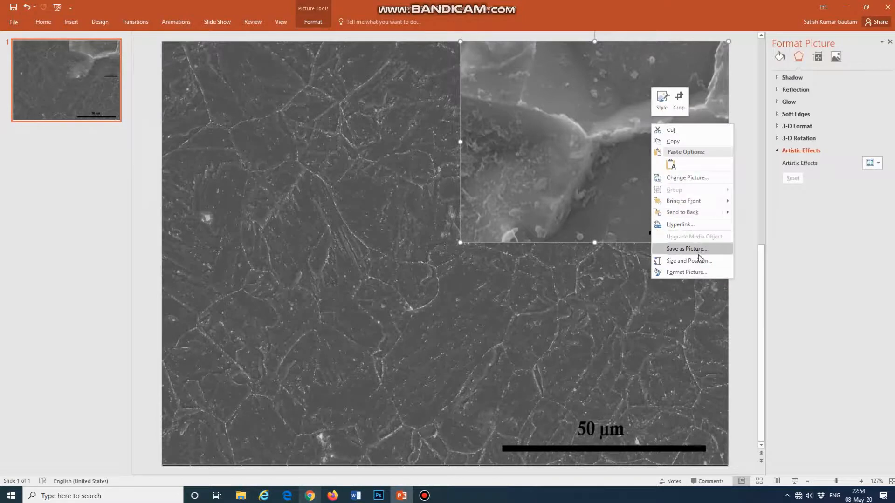
pyautogui.click(680, 261)
pyautogui.moveTo(869, 90); pyautogui.dragTo(846, 94)
pyautogui.write('3.15')
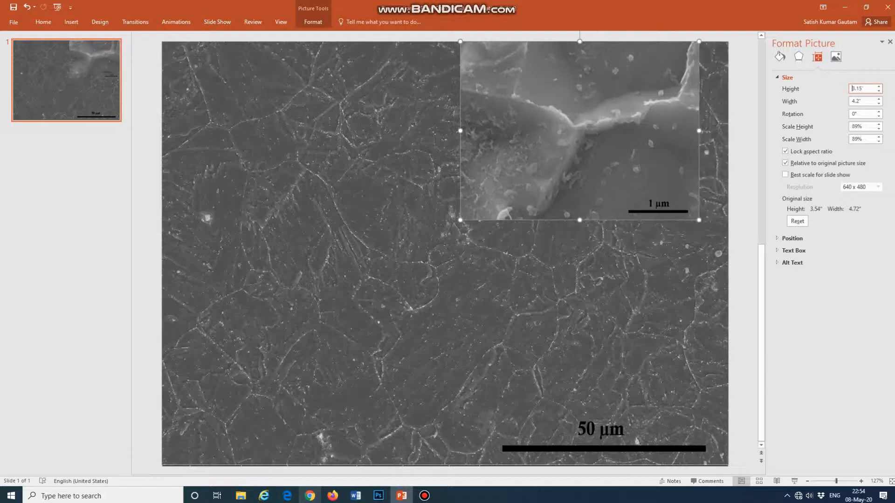
pyautogui.press('Return')
pyautogui.moveTo(626, 113); pyautogui.dragTo(631, 116)
pyautogui.click(736, 170)
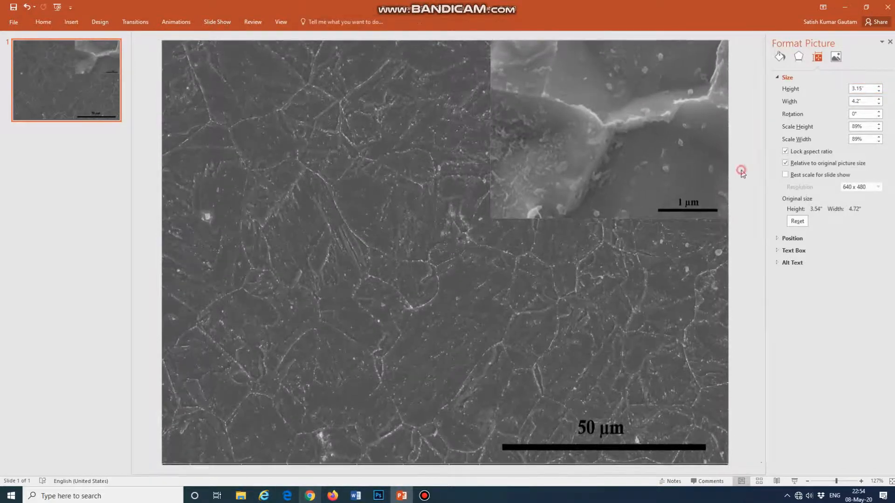
# - Start saving the slide under a new name in Paper-II_Edited Images, folder 1000_460-6h_WQ_TMP-60Min_AC
pyautogui.click(15, 22)
pyautogui.click(26, 123)
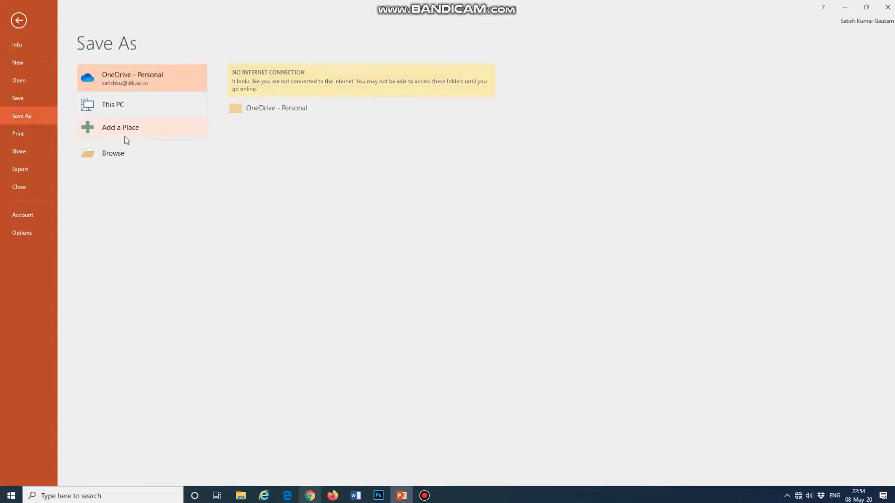
pyautogui.click(123, 156)
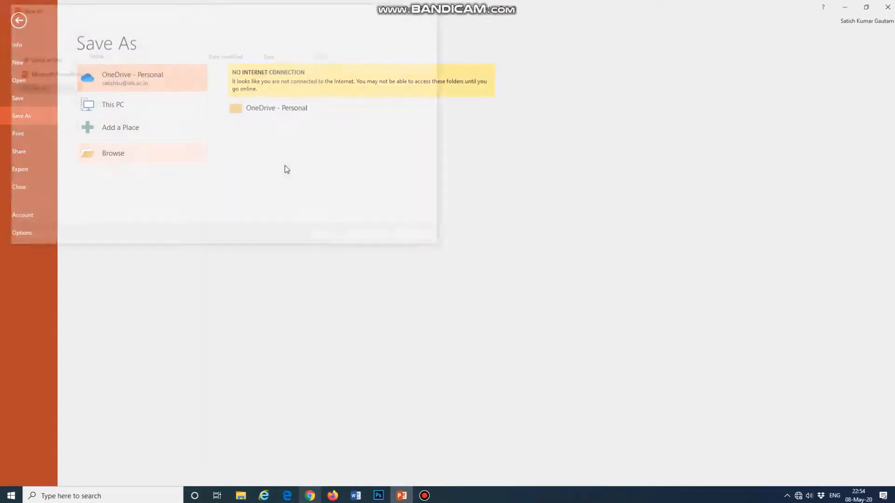
pyautogui.scroll(5, 42, 123)
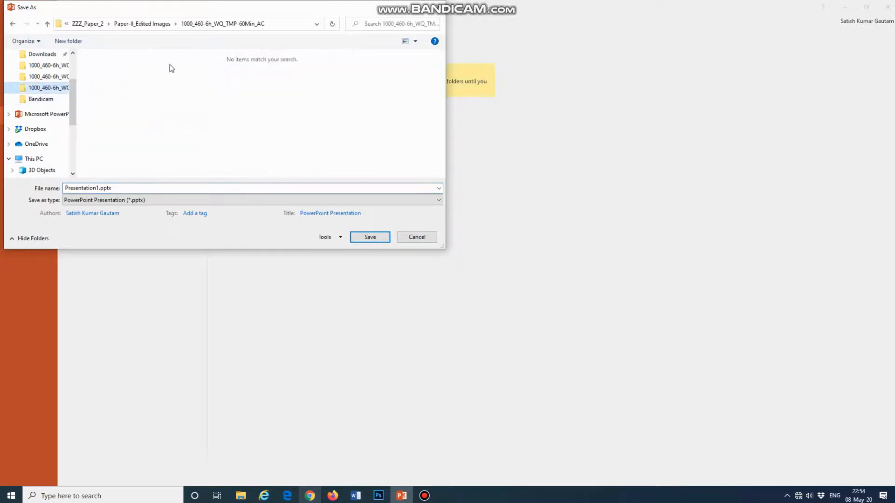
pyautogui.click(158, 25)
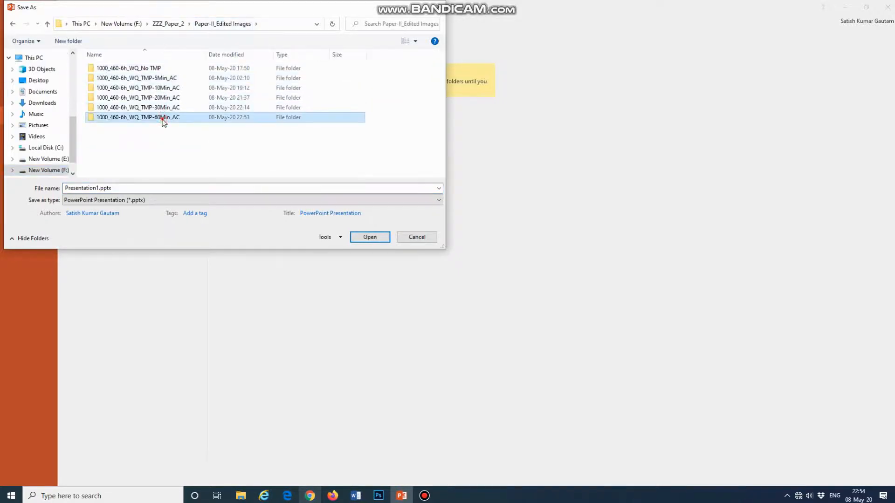
pyautogui.doubleClick(162, 117)
# - Name the file Image_3, choose the TIFF Tag Image File Format and export just this slide
pyautogui.click(149, 200)
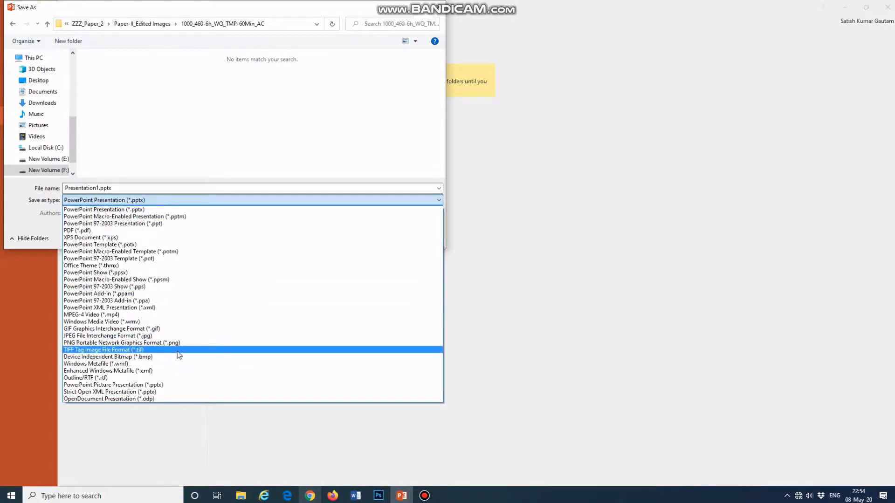
pyautogui.click(179, 350)
pyautogui.doubleClick(146, 189)
pyautogui.write('Ima')
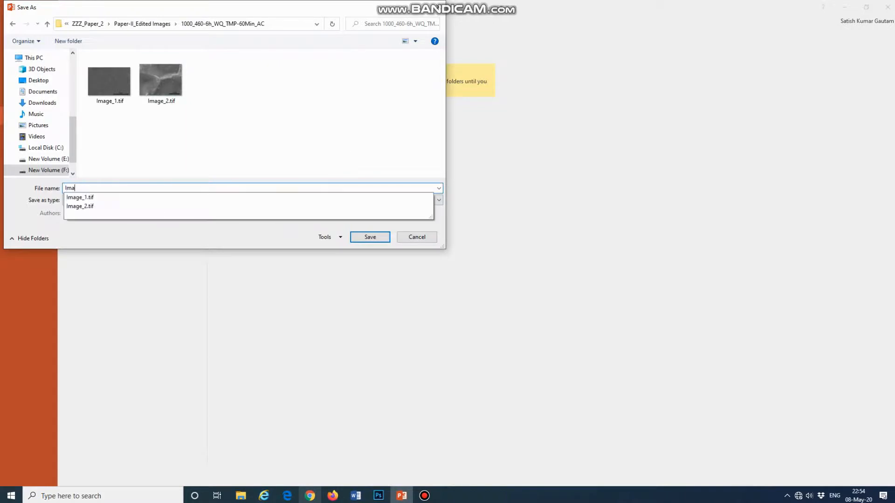
pyautogui.write('ge_3')
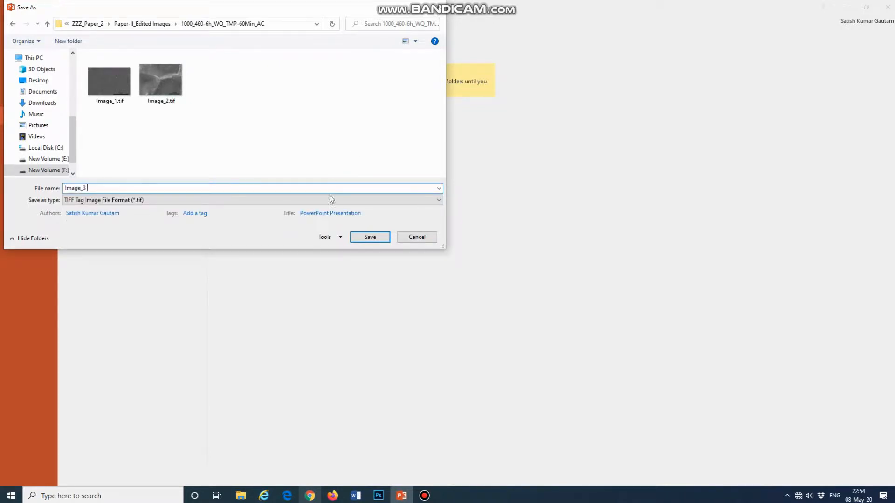
pyautogui.click(379, 237)
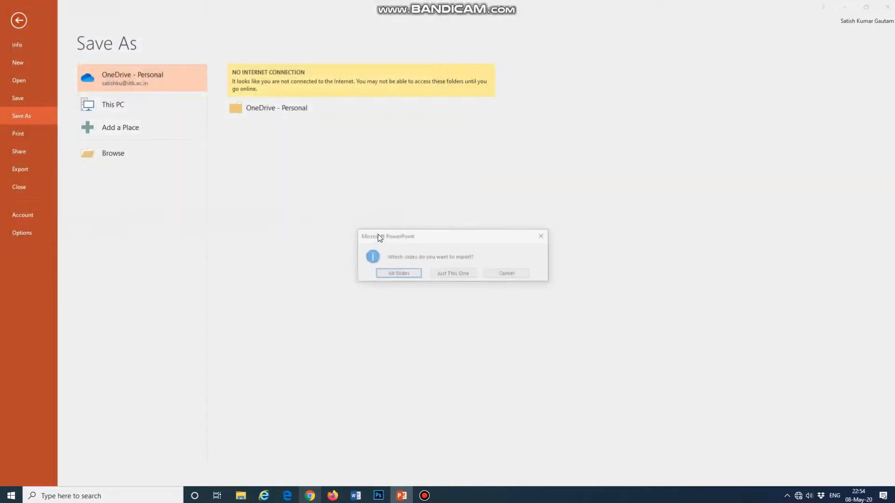
pyautogui.click(454, 278)
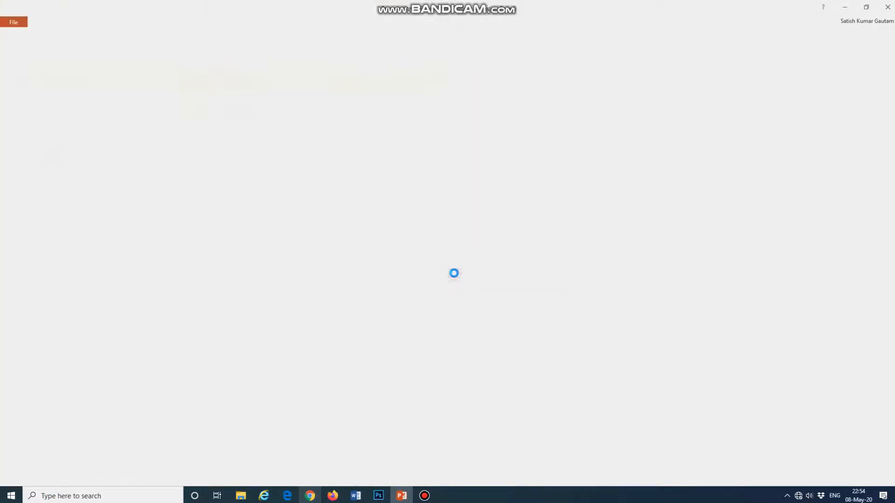
# - Switch to Photoshop, close the 1 µm micrograph and open the exported Image_3 picture
pyautogui.click(843, 9)
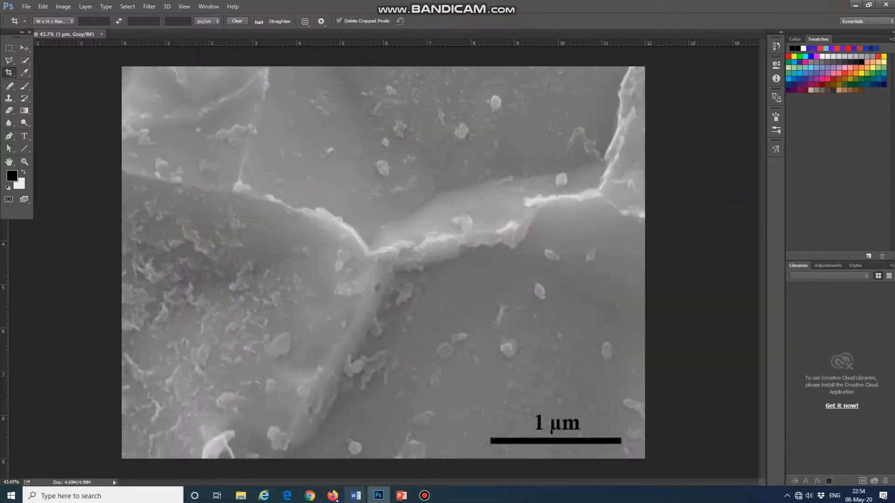
pyautogui.click(101, 34)
pyautogui.click(26, 7)
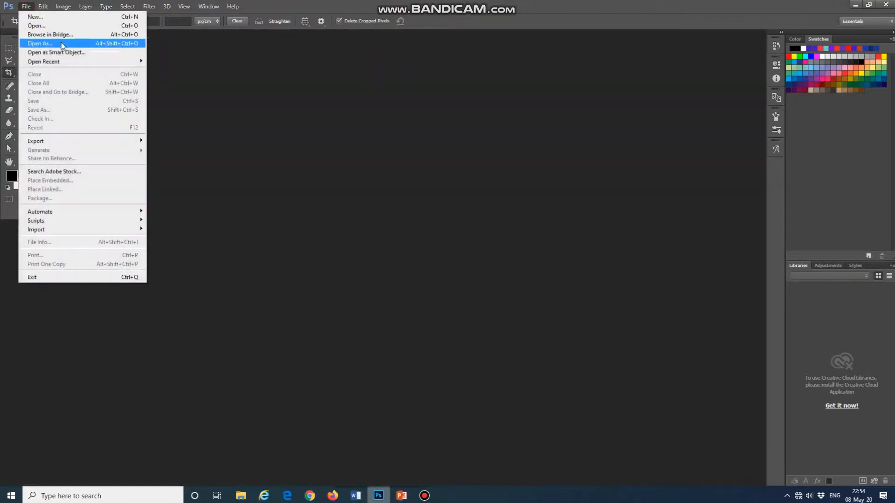
pyautogui.click(60, 27)
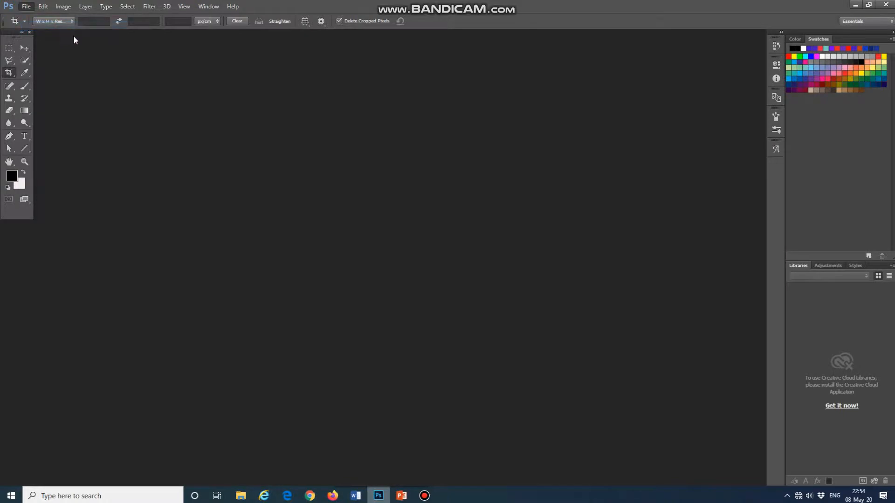
pyautogui.click(379, 184)
pyautogui.click(536, 336)
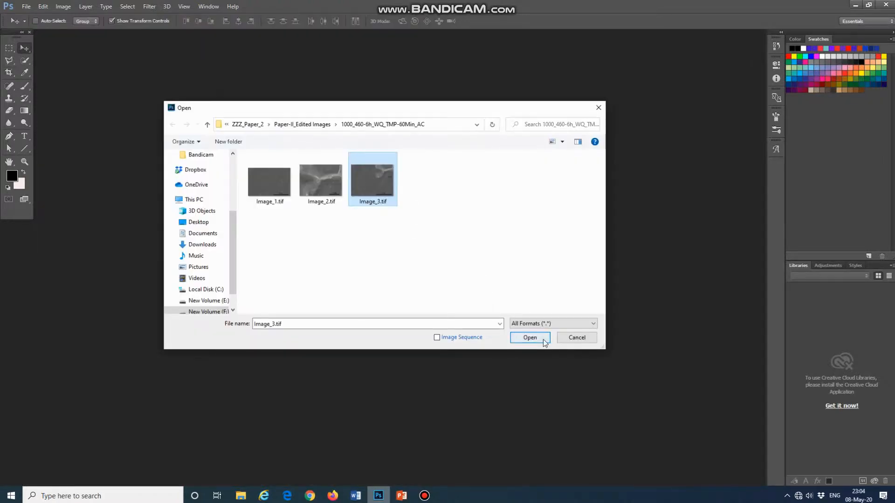
pyautogui.click(543, 341)
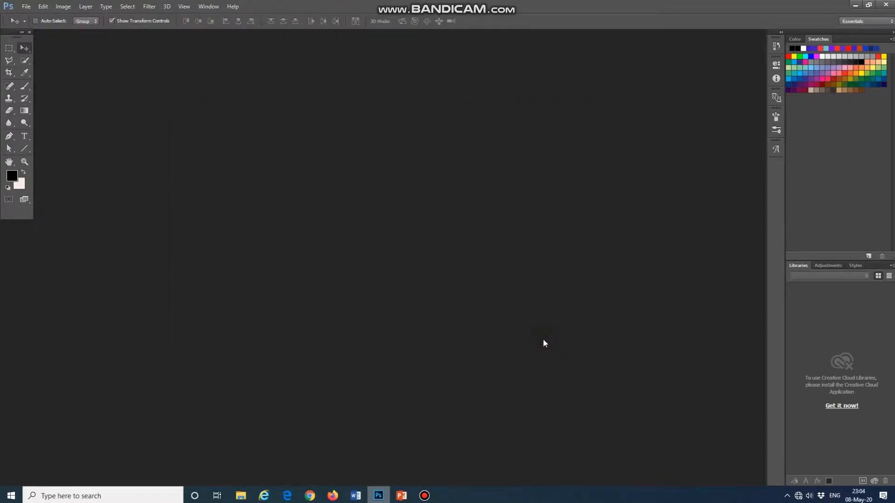
# - Resize the Image_3 picture to 1536 px wide by 1103 px high
pyautogui.click(43, 7)
pyautogui.moveTo(63, 7)
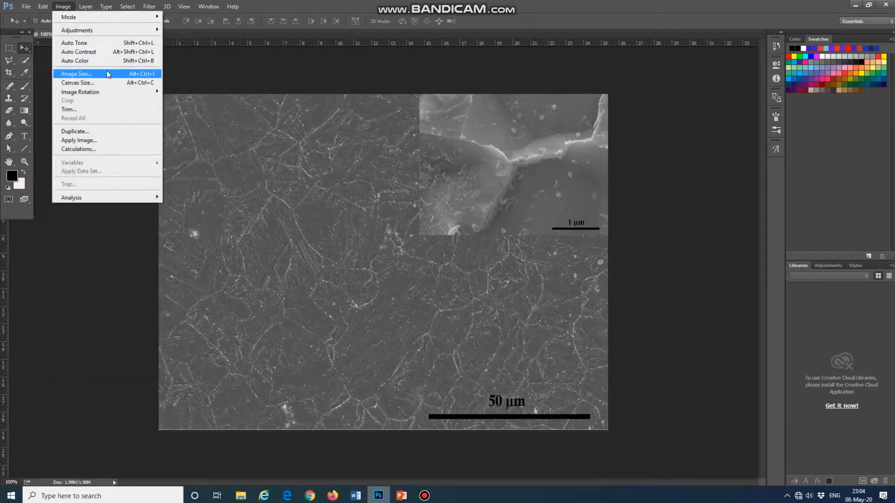
pyautogui.click(110, 79)
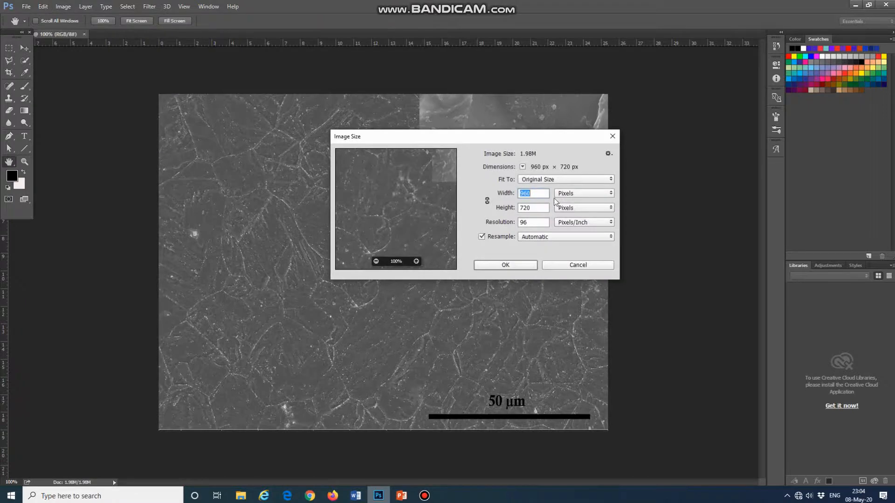
pyautogui.write('1536')
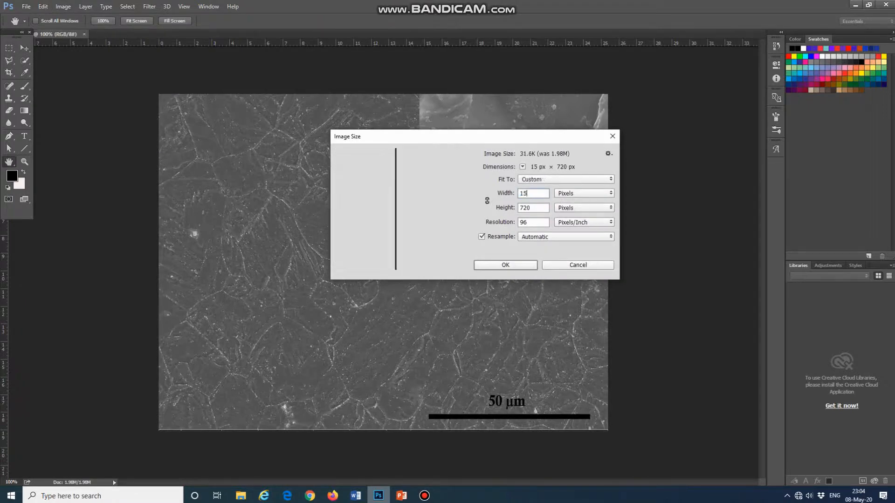
pyautogui.doubleClick(537, 210)
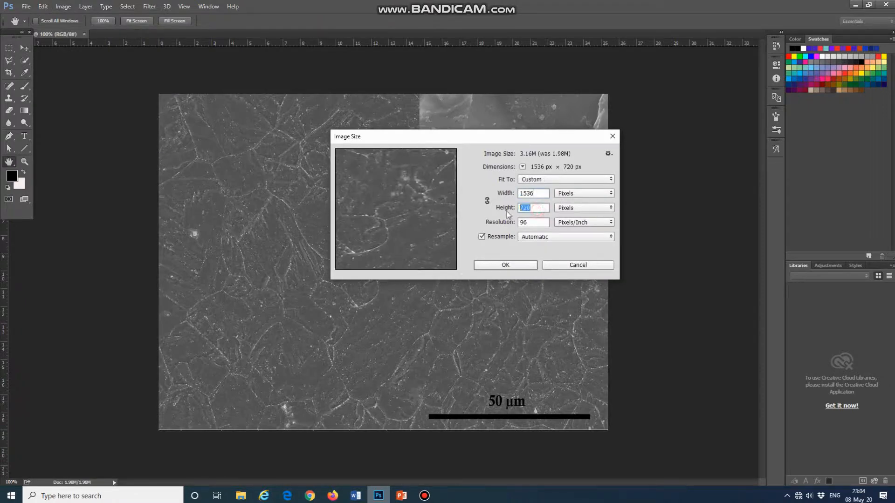
pyautogui.write('11')
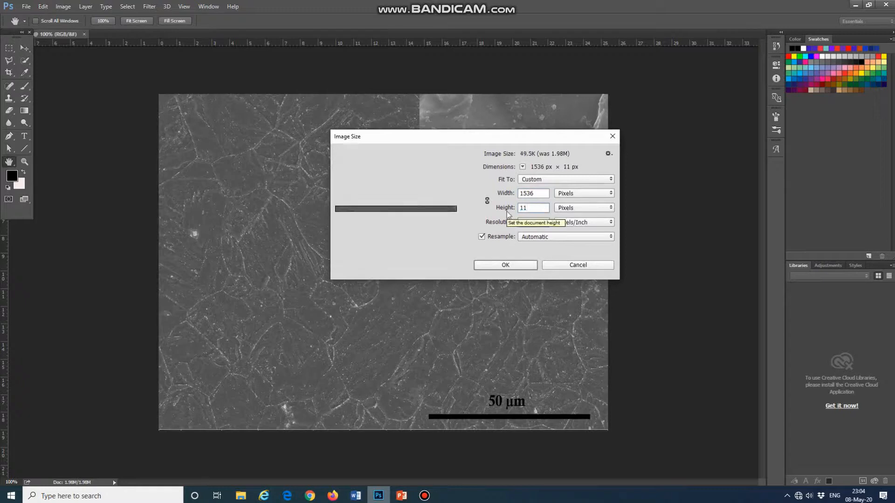
pyautogui.write('03')
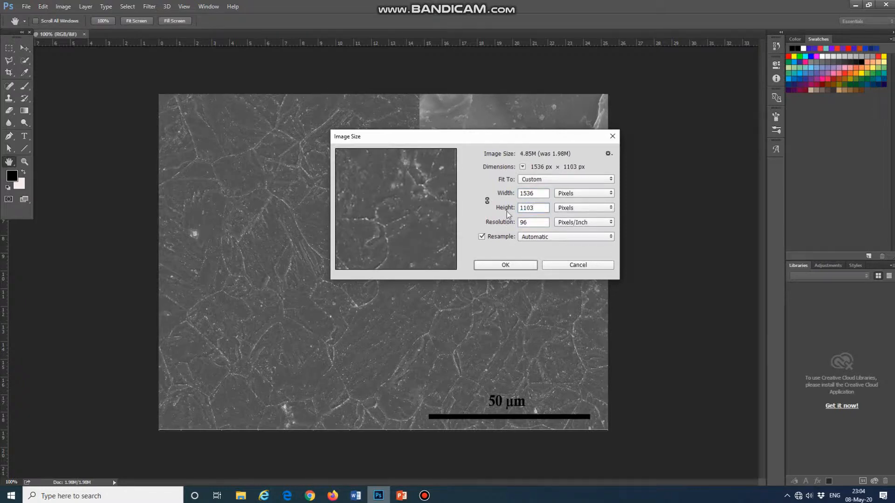
pyautogui.click(516, 265)
pyautogui.press('v')
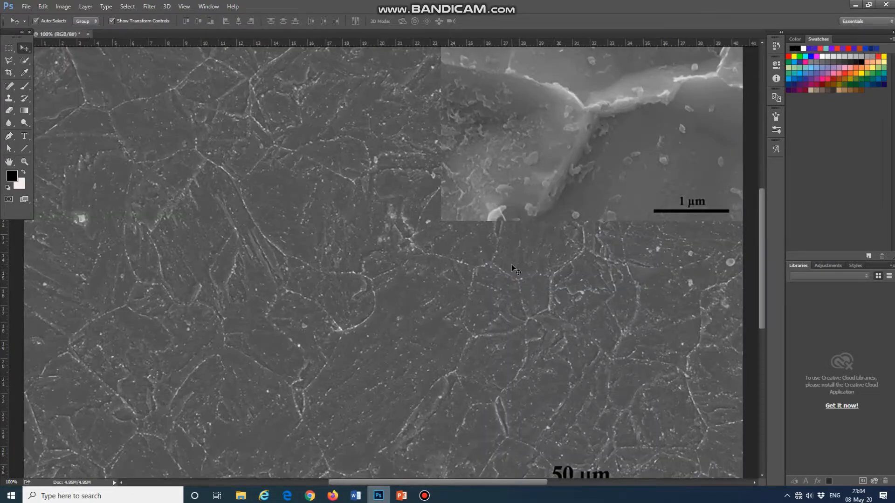
pyautogui.hotkey('ctrl', '-')
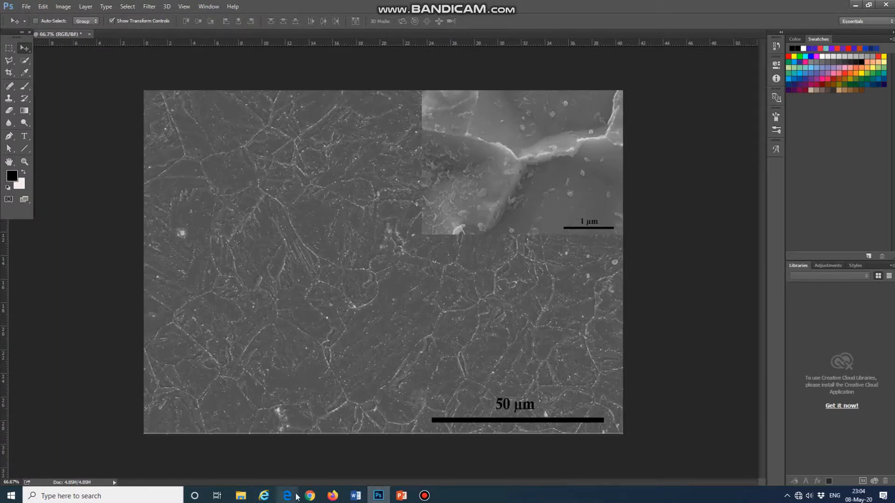
# - Check the saved TIFF files in the 1000_460-6h_WQ_TMP-60Min_AC folder in File Explorer, then return to Photoshop
pyautogui.moveTo(238, 499)
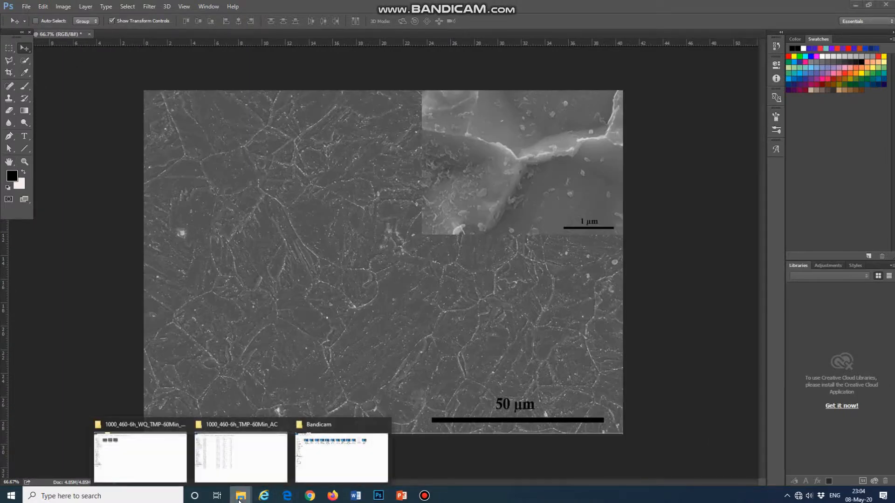
pyautogui.click(162, 471)
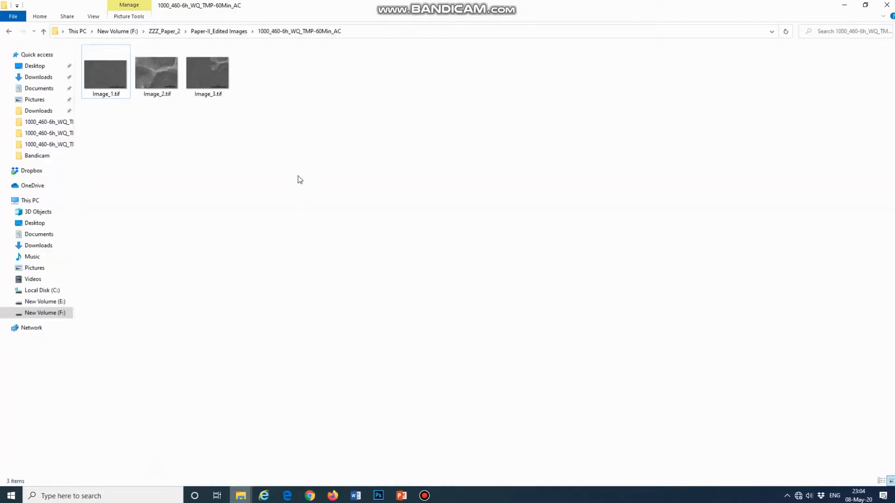
pyautogui.rightClick(296, 161)
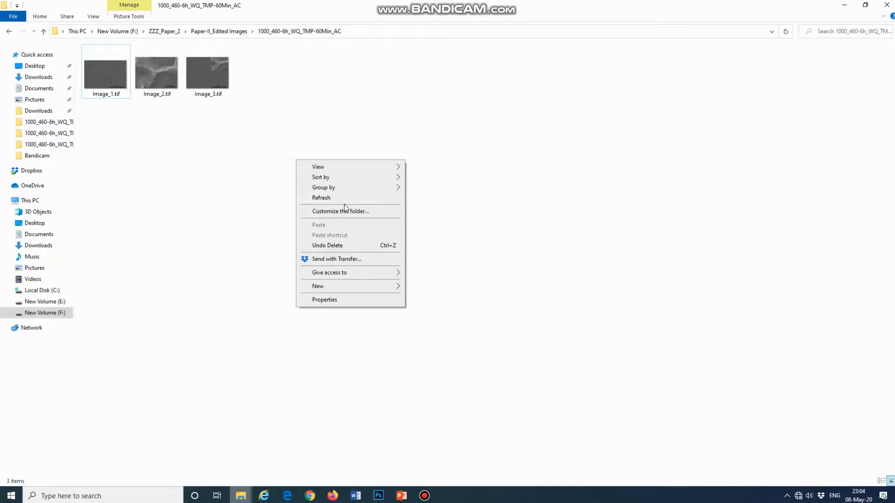
pyautogui.click(344, 198)
pyautogui.click(425, 497)
pyautogui.click(426, 497)
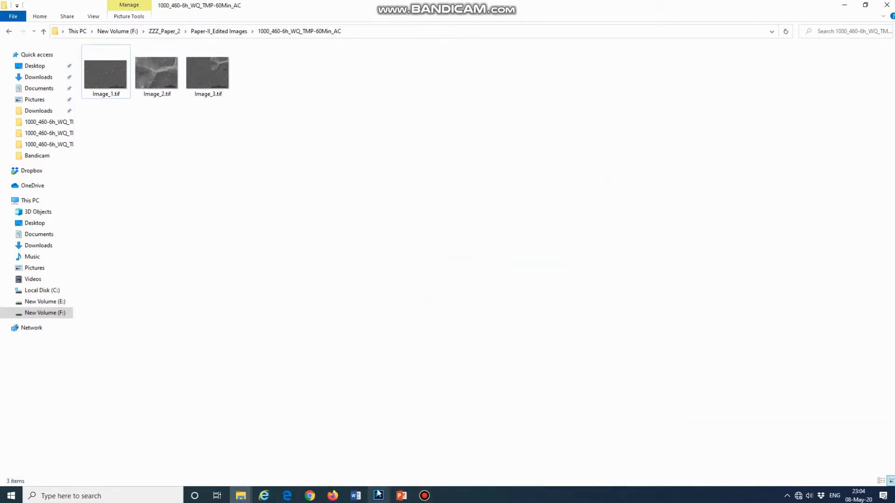
pyautogui.click(378, 495)
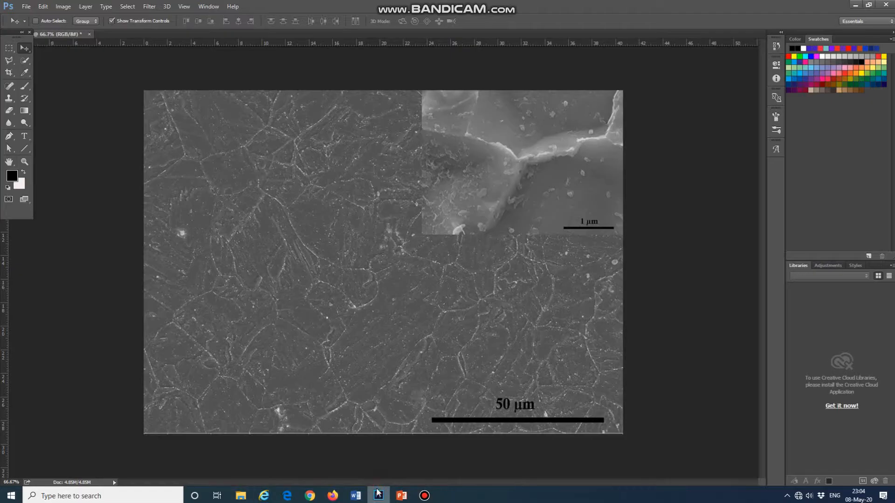
# - Save the resized picture as a new TIFF named Image_4 with LZW compression, Interleaved pixel order and IBM PC byte order
pyautogui.click(26, 7)
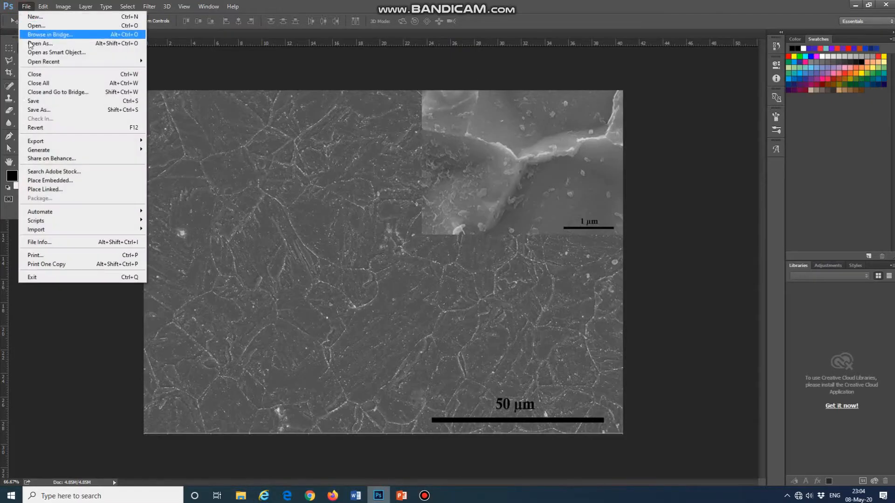
pyautogui.click(75, 110)
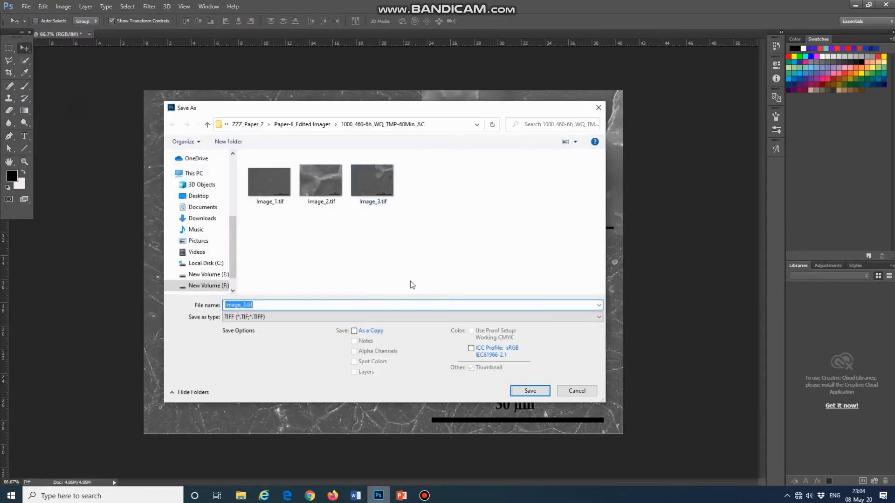
pyautogui.press('End')
pyautogui.press('BackSpace')
pyautogui.press('BackSpace')
pyautogui.press('BackSpace')
pyautogui.press('BackSpace')
pyautogui.press('BackSpace')
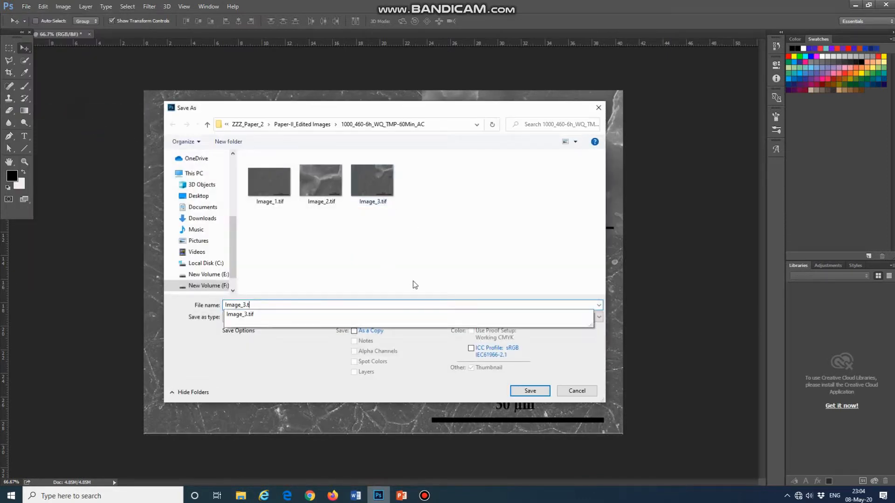
pyautogui.write('4')
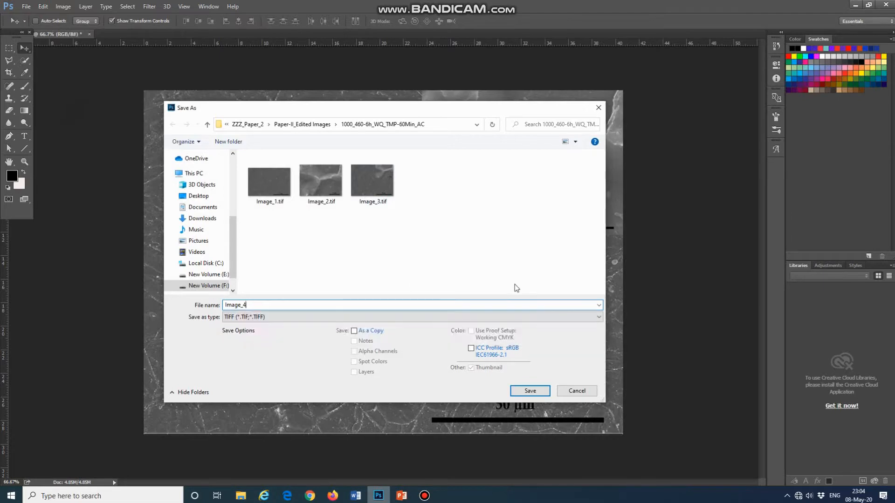
pyautogui.click(525, 392)
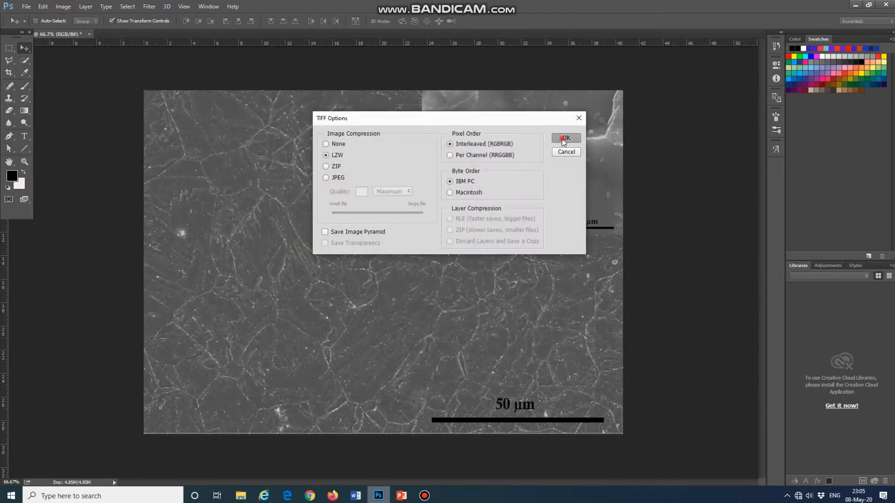
pyautogui.click(564, 139)
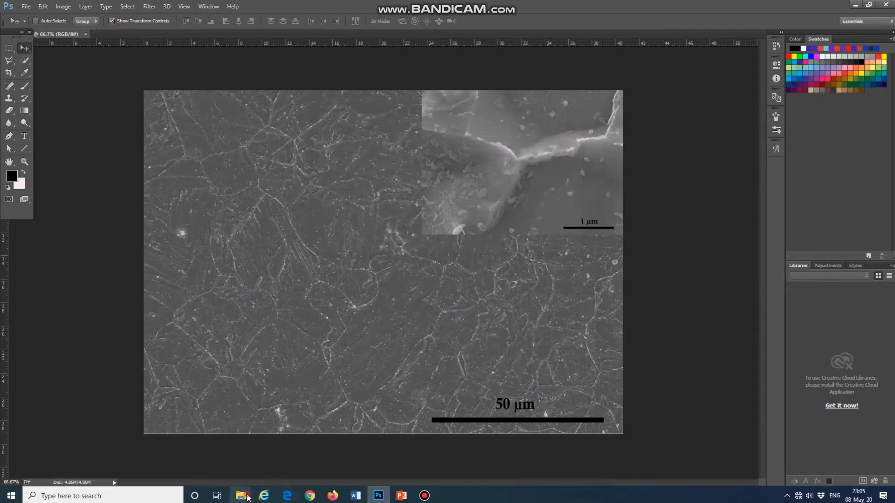
# - Switch to the output folder in File Explorer, inspect Image_4.tif in the photo viewer and close it
pyautogui.moveTo(241, 496)
pyautogui.click(164, 462)
pyautogui.rightClick(384, 195)
pyautogui.click(425, 232)
pyautogui.doubleClick(271, 74)
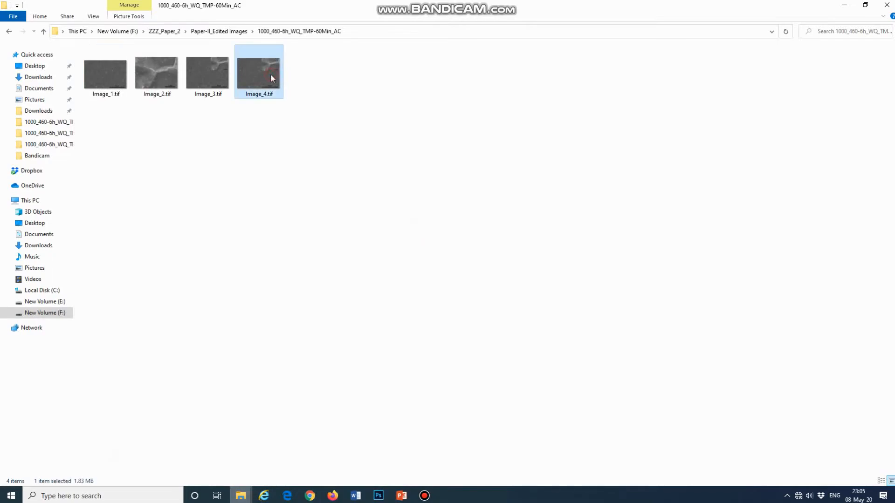
pyautogui.scroll(2, 811, 174)
pyautogui.scroll(-2, 555, 250)
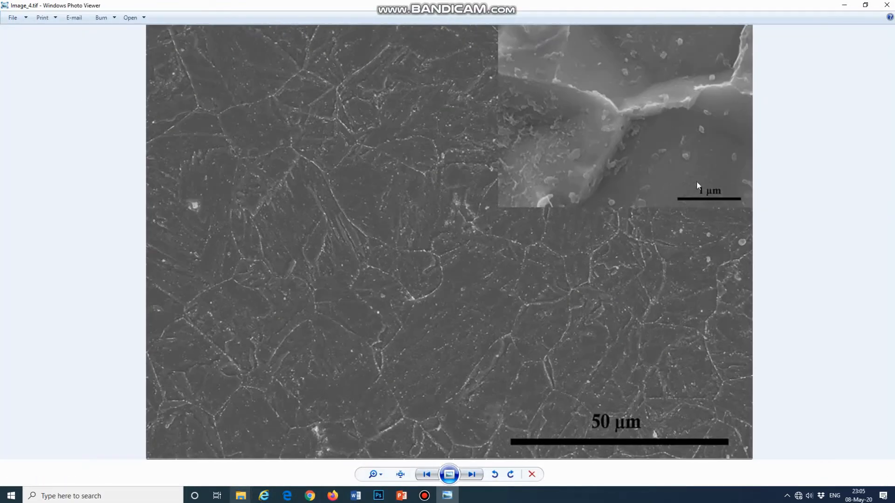
pyautogui.click(886, 5)
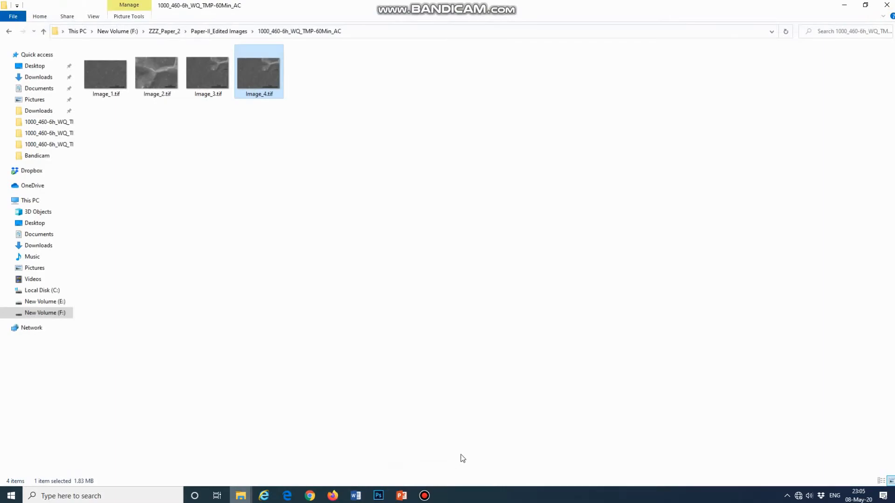